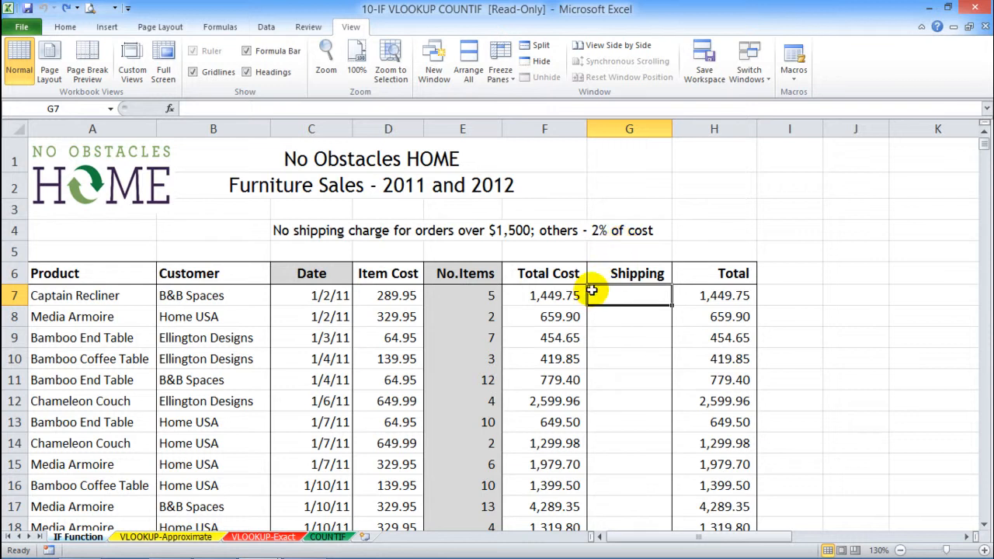
Start an IF formula in the first Shipping cell, G7, testing F7=>1500 and returning 0 when true.
{"action": "left_click", "coordinate": [553, 299]}
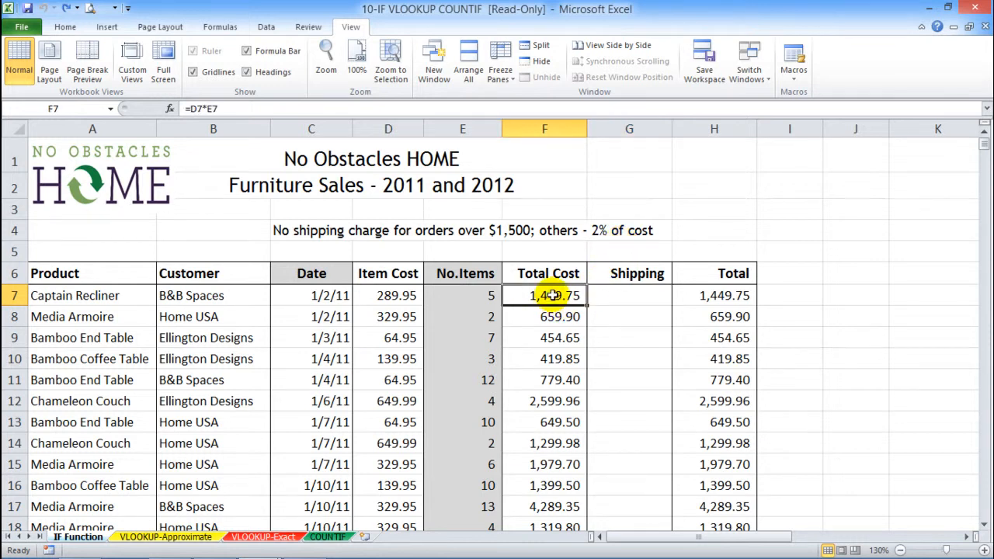
{"action": "left_click", "coordinate": [596, 229]}
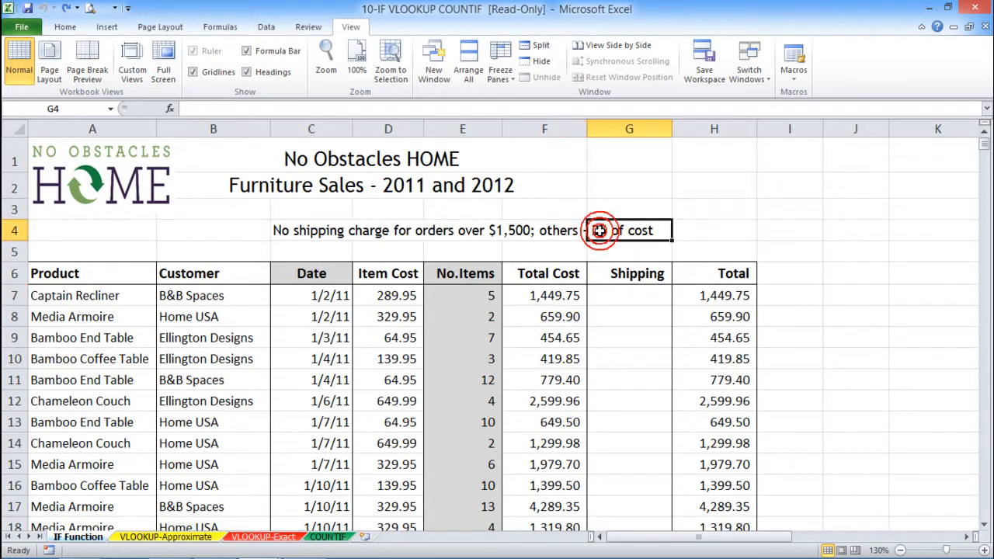
{"action": "left_click", "coordinate": [551, 402]}
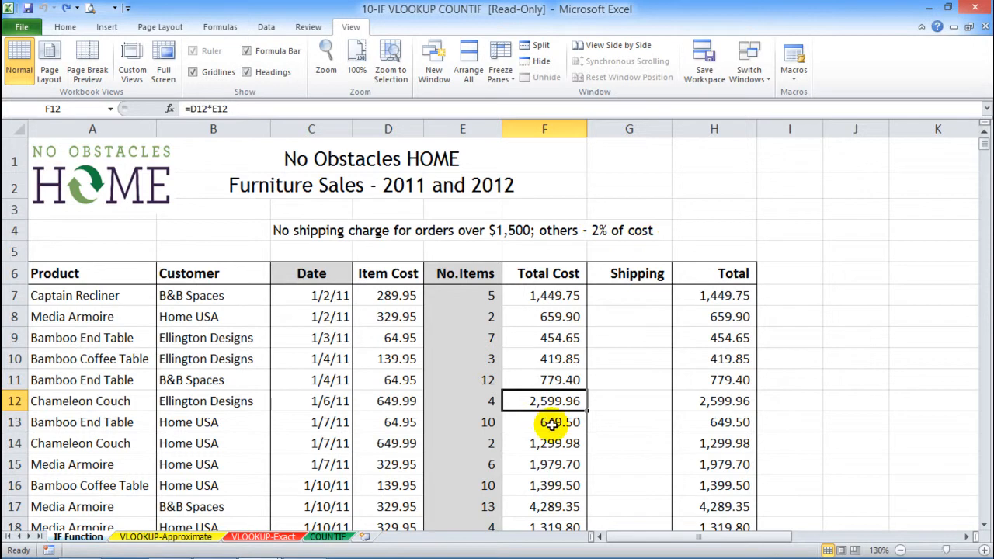
{"action": "left_click", "coordinate": [605, 298]}
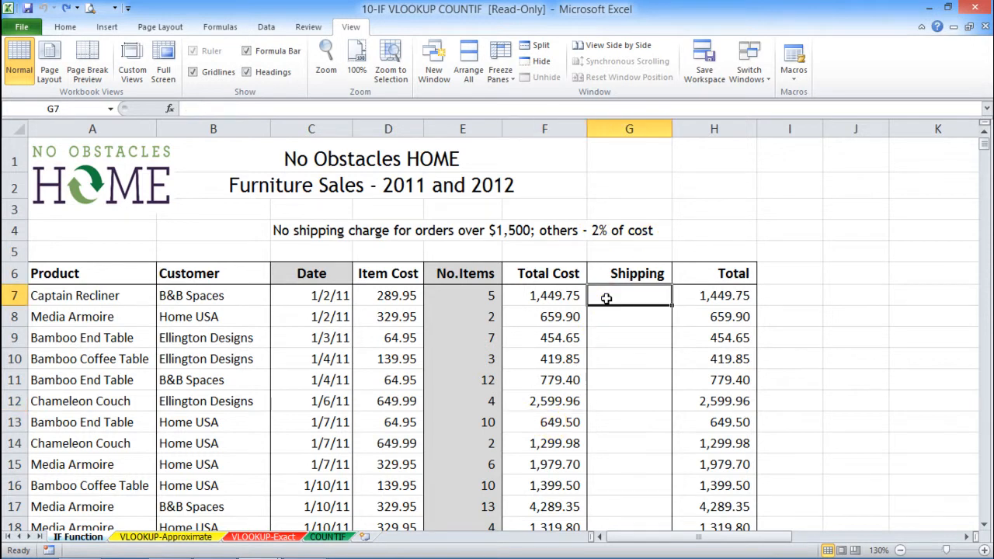
{"action": "type", "text": "="}
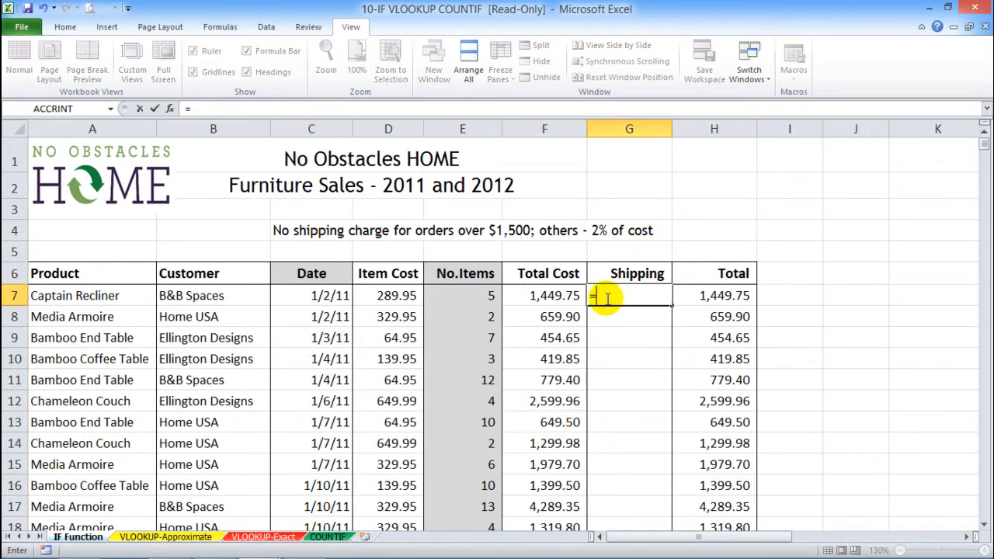
{"action": "type", "text": "if"}
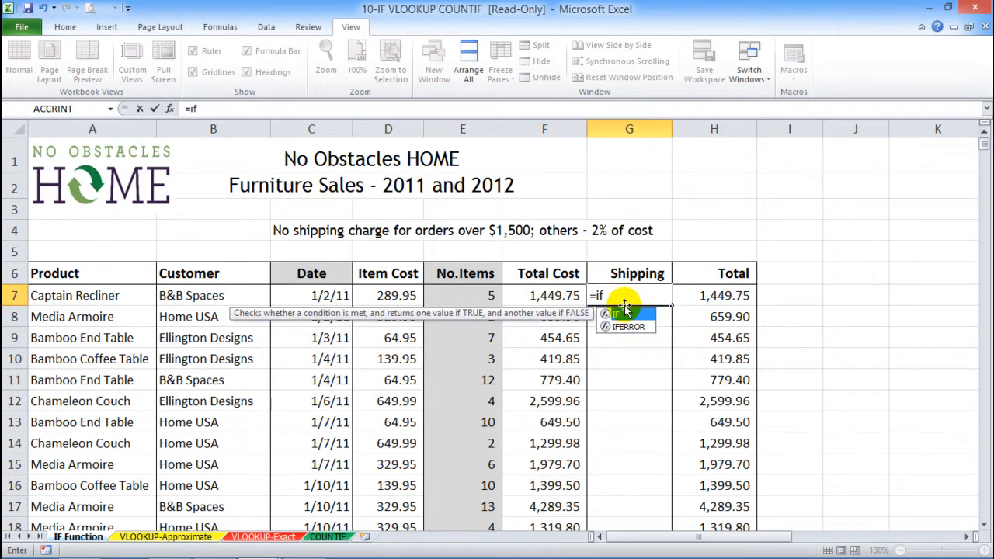
{"action": "type", "text": "("}
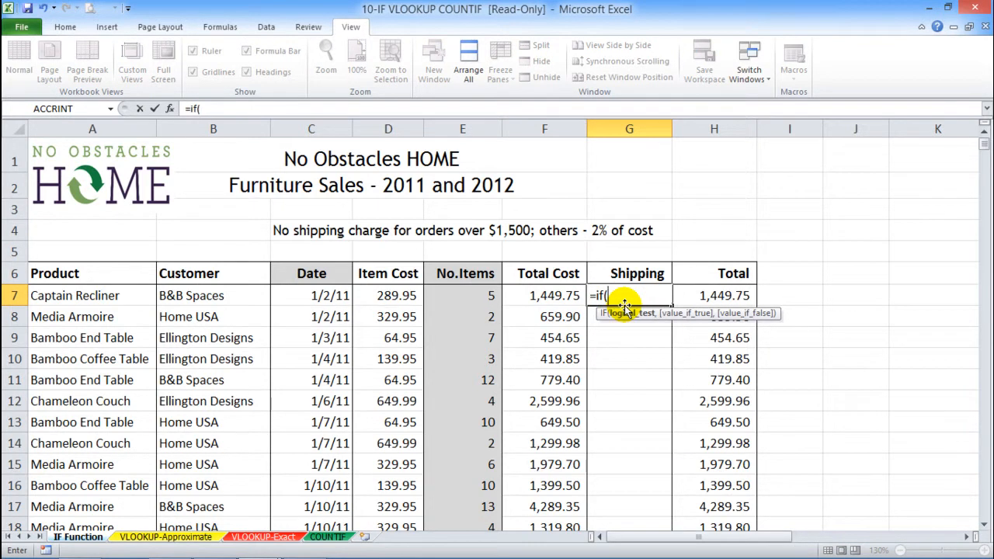
{"action": "left_click", "coordinate": [556, 296]}
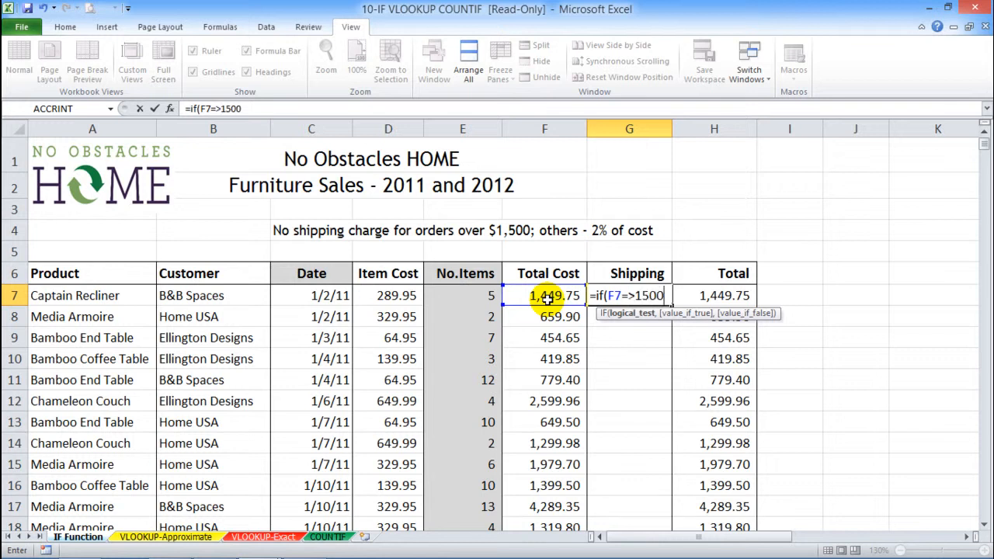
{"action": "type", "text": ","}
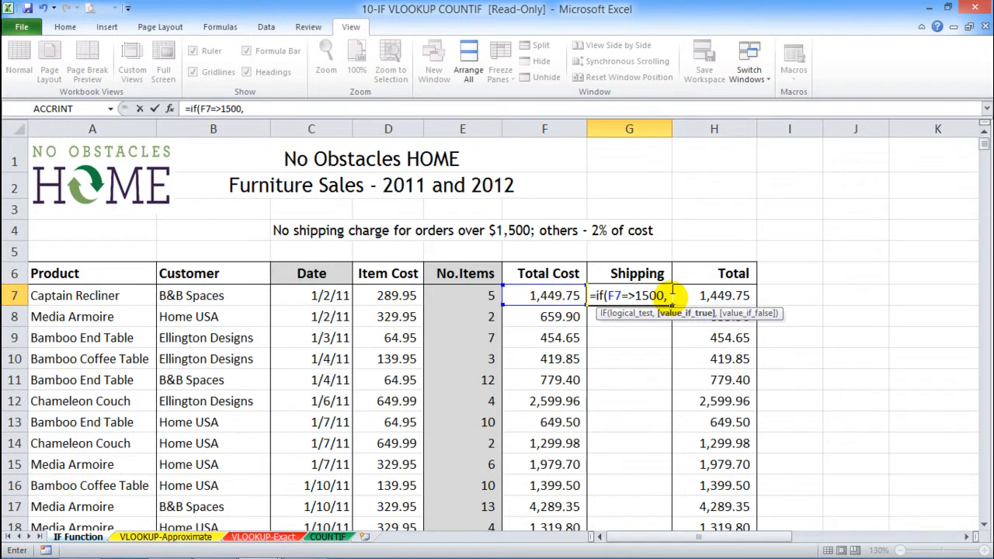
{"action": "type", "text": "0"}
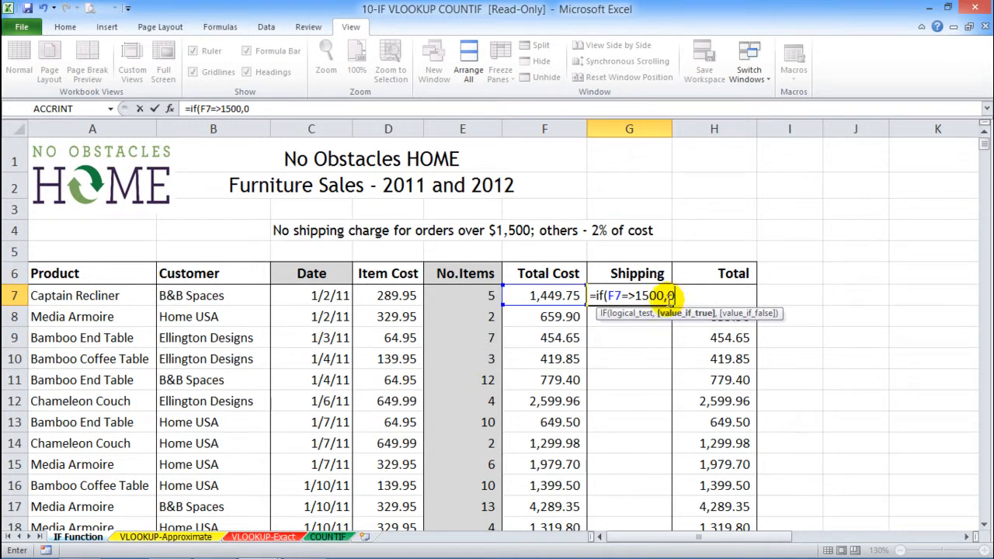
Complete the Shipping formula in G7 with (F7*2%) as the false value and accept the proposed >= correction.
{"action": "left_click", "coordinate": [629, 312]}
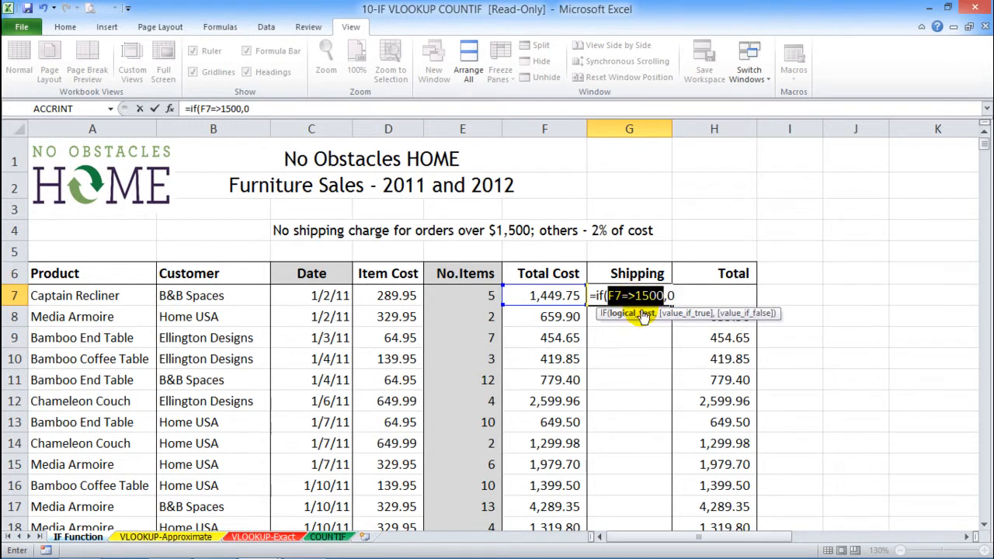
{"action": "left_click", "coordinate": [686, 313]}
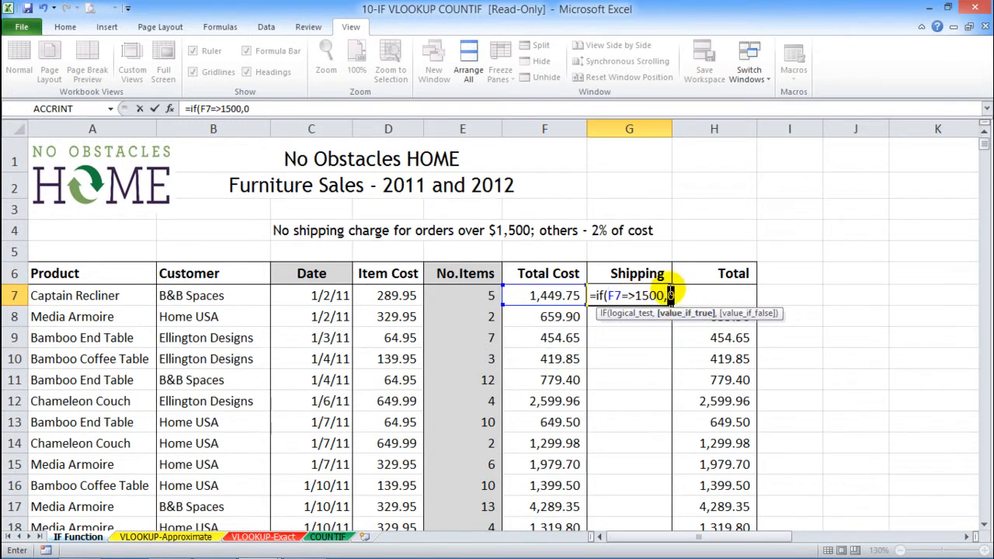
{"action": "left_click", "coordinate": [684, 296]}
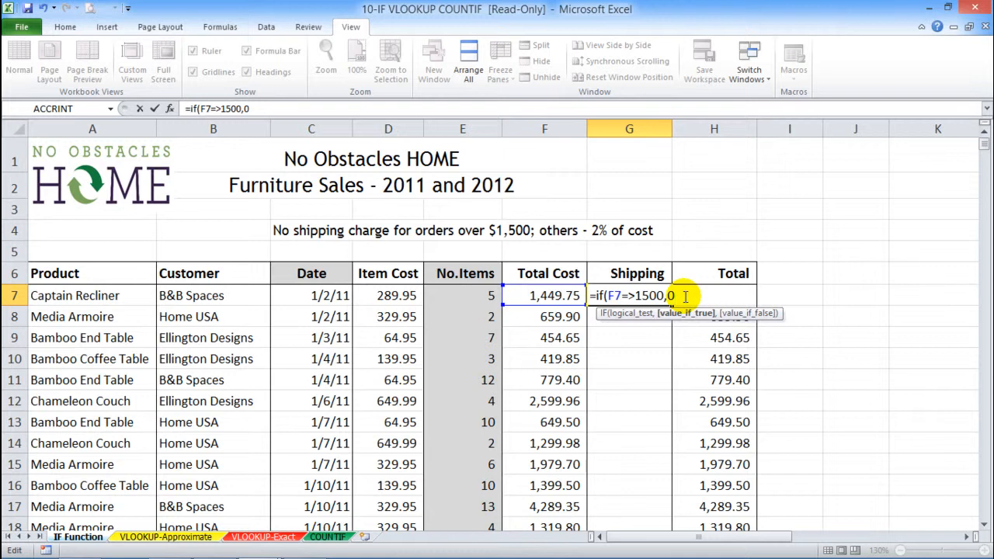
{"action": "type", "text": ",("}
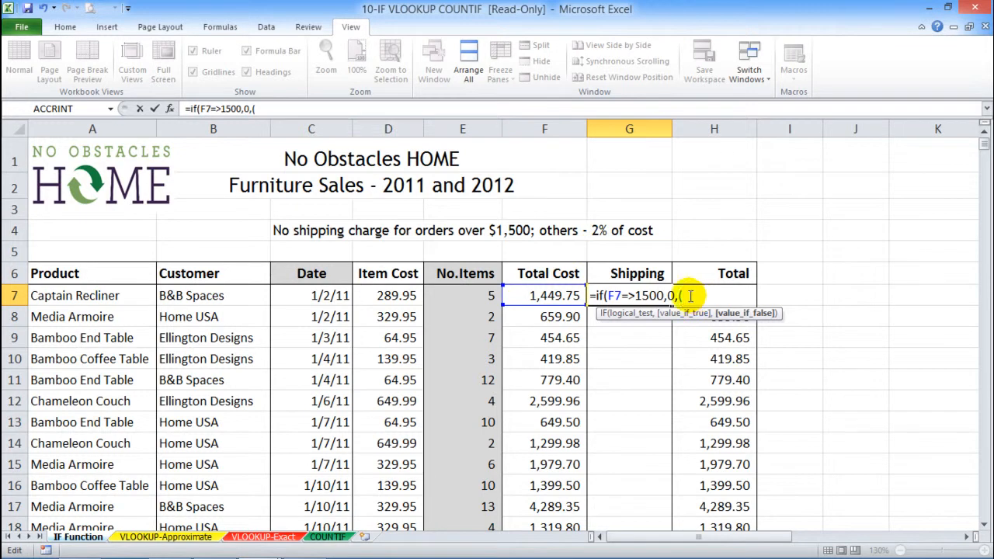
{"action": "left_click", "coordinate": [546, 295]}
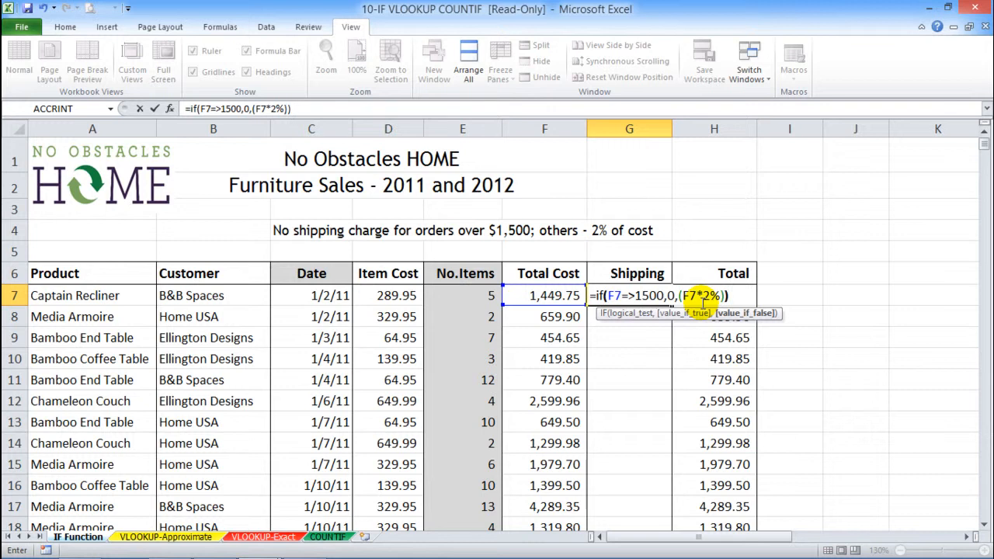
{"action": "key", "text": "Return"}
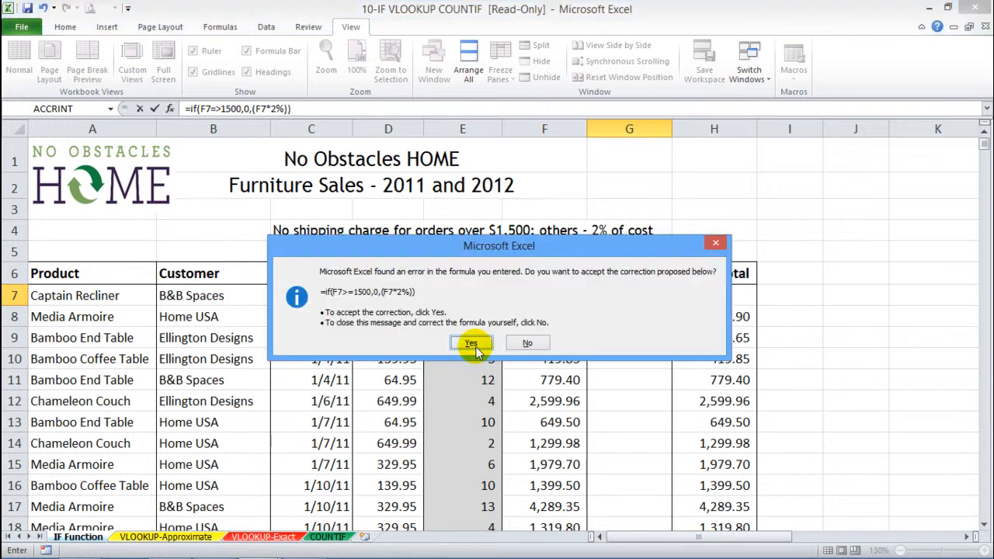
{"action": "left_click", "coordinate": [476, 347]}
Fill the IF formula from G7 down the whole Shipping column and check it against the total costs.
{"action": "left_click", "coordinate": [646, 373]}
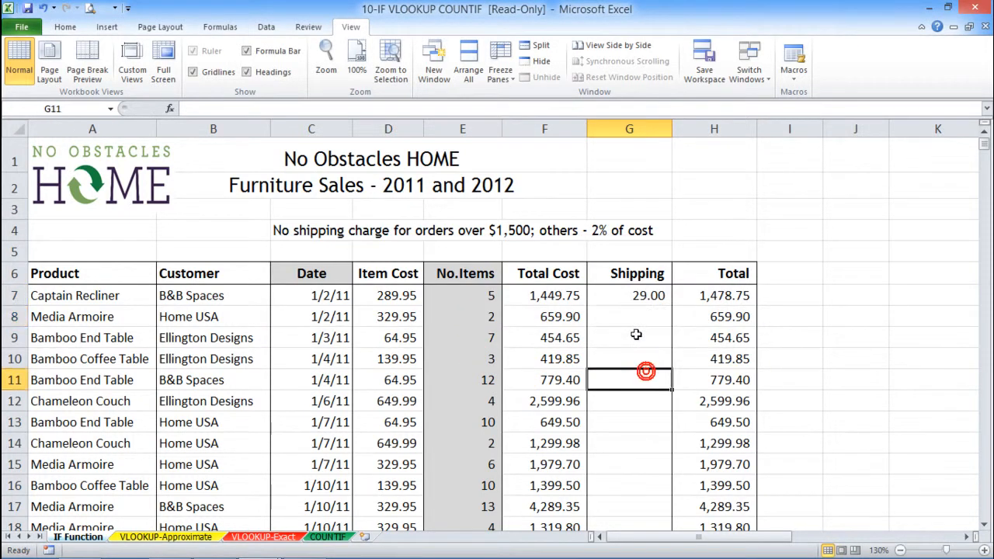
{"action": "left_click", "coordinate": [627, 297]}
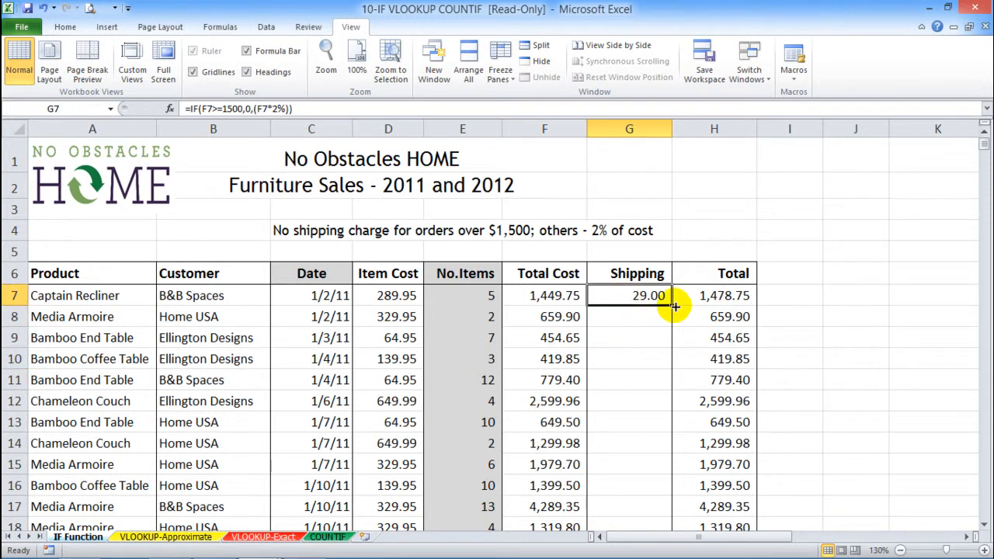
{"action": "double_click", "coordinate": [672, 307]}
{"action": "scroll", "coordinate": [676, 303], "scroll_direction": "down", "scroll_amount": 1}
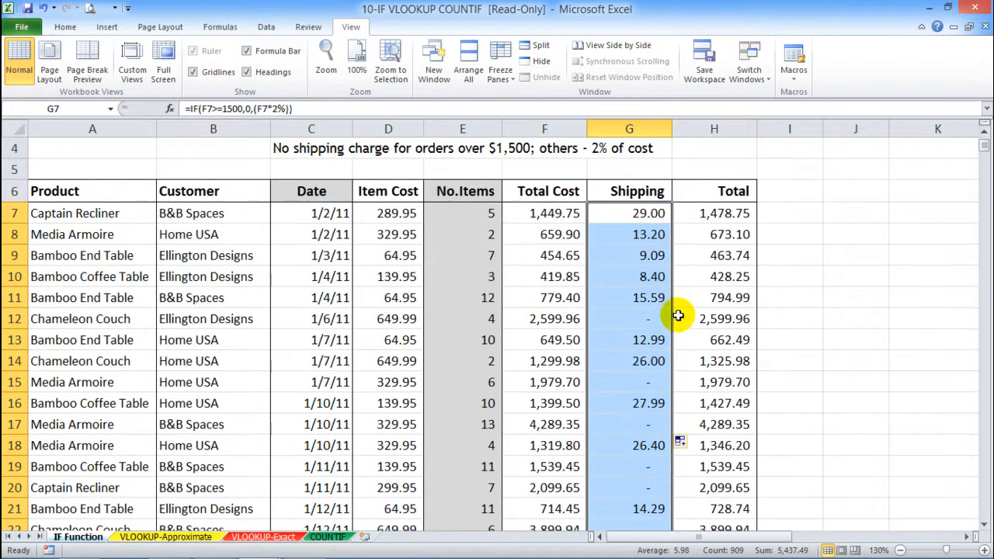
{"action": "left_click", "coordinate": [639, 314]}
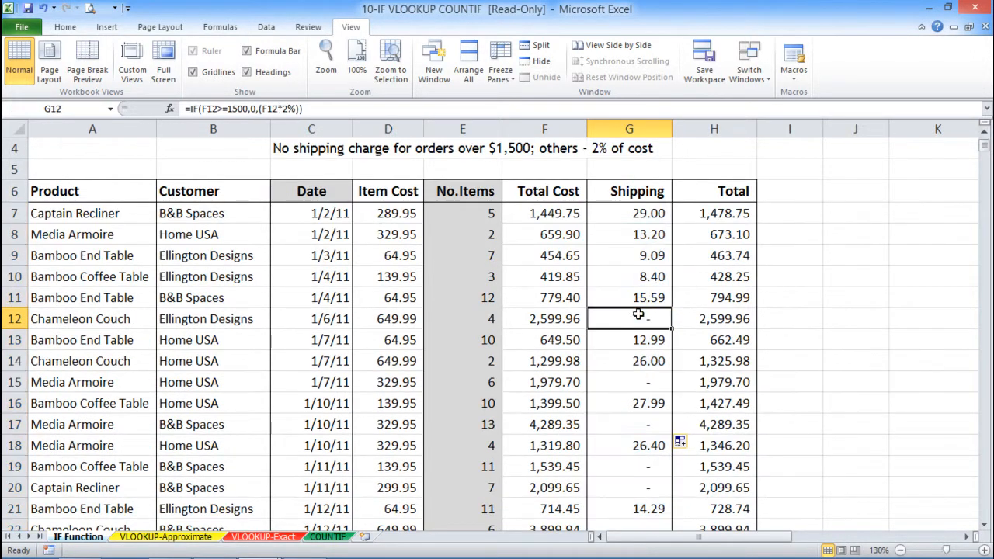
{"action": "left_click", "coordinate": [558, 298]}
{"action": "left_click", "coordinate": [567, 314]}
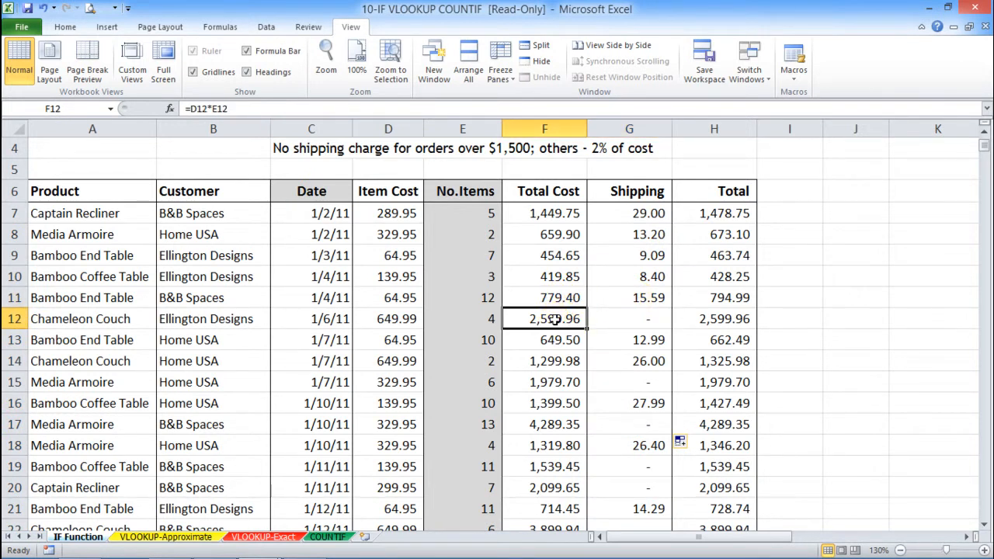
{"action": "left_click", "coordinate": [546, 386]}
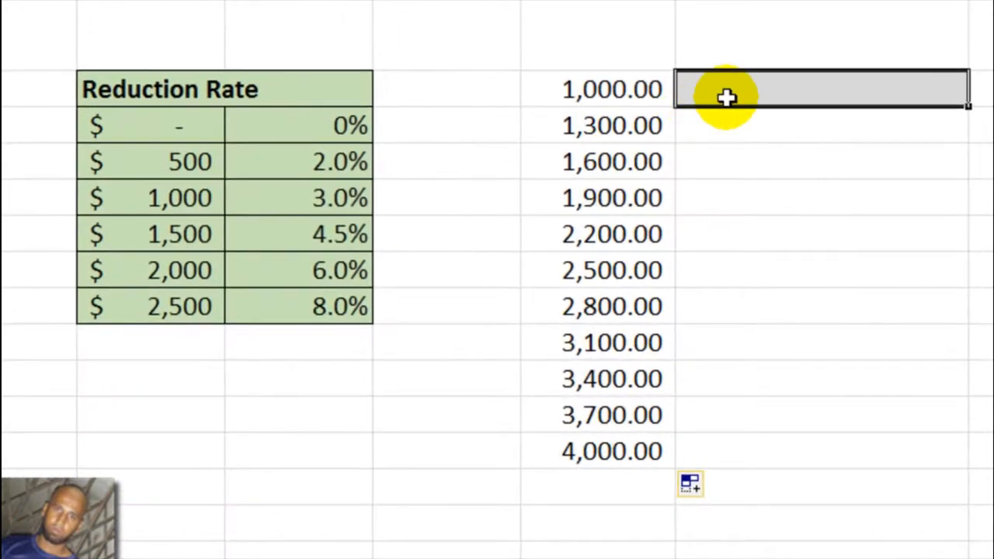
Enter =VLOOKUP(K2,H3:I8,2) in L2 to look up the reduction rate for the first amount.
{"action": "type", "text": "=vlookup"}
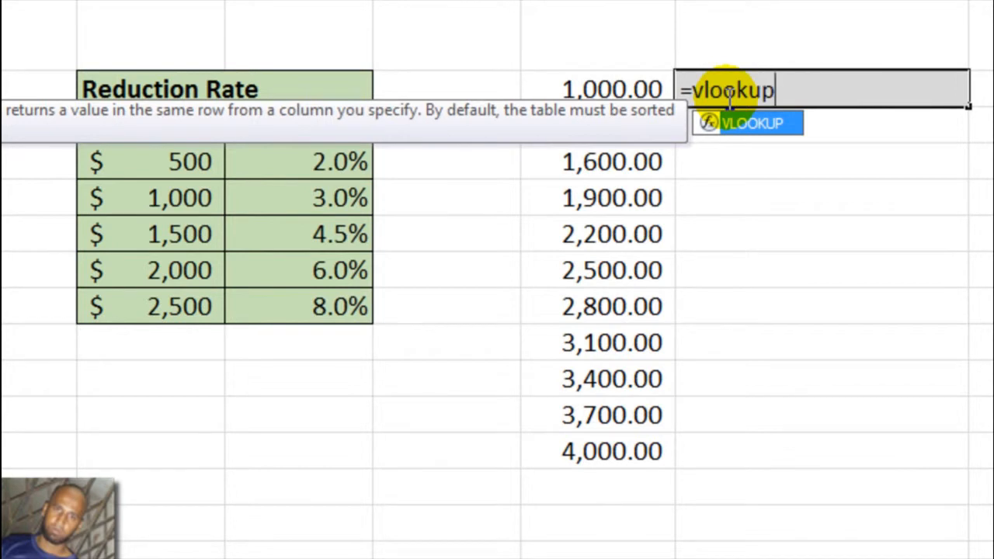
{"action": "type", "text": "("}
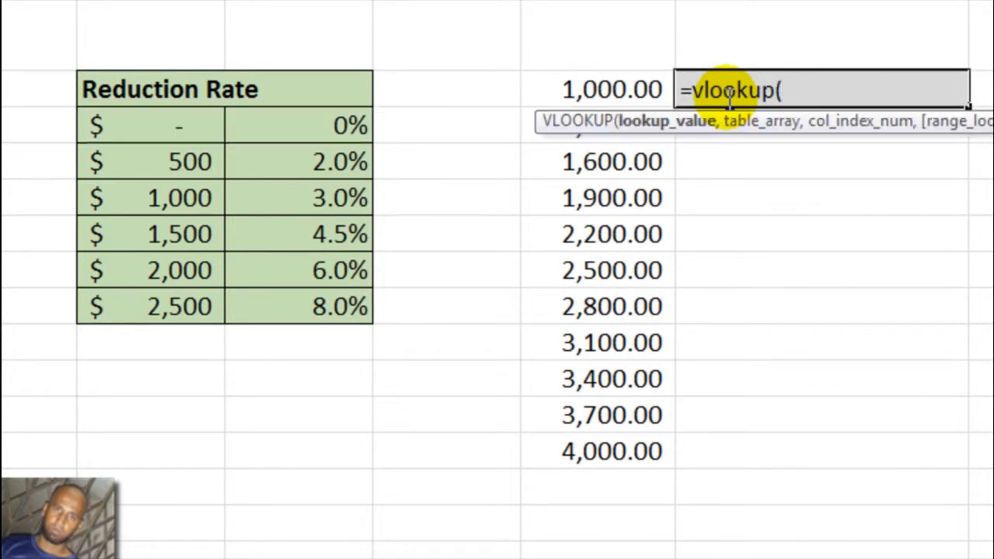
{"action": "left_click", "coordinate": [574, 91]}
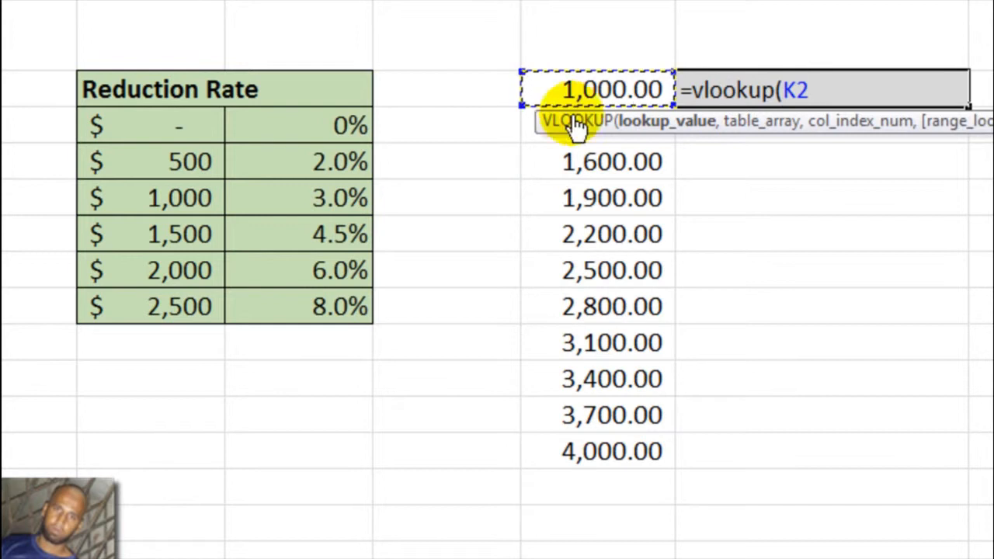
{"action": "type", "text": ","}
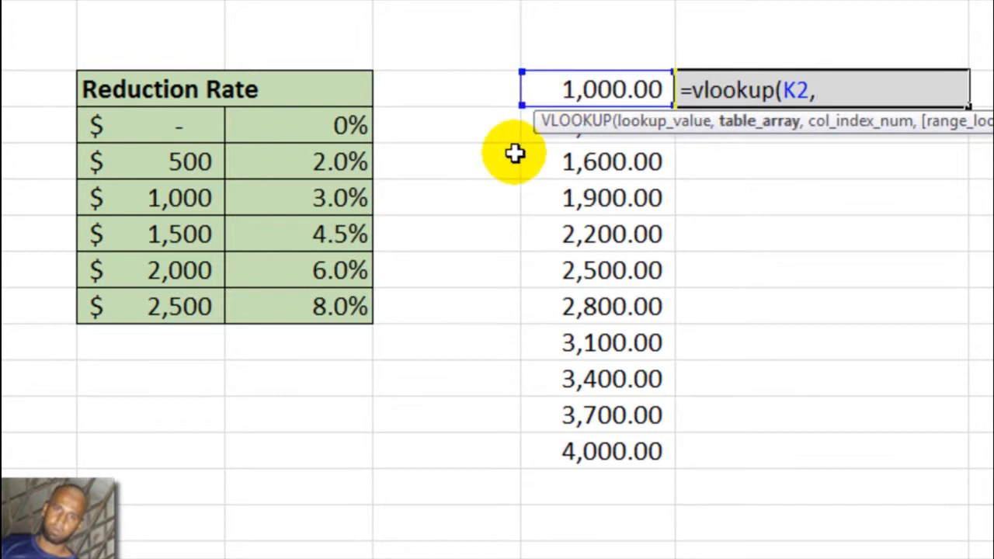
{"action": "left_click_drag", "start_coordinate": [155, 123], "coordinate": [321, 303]}
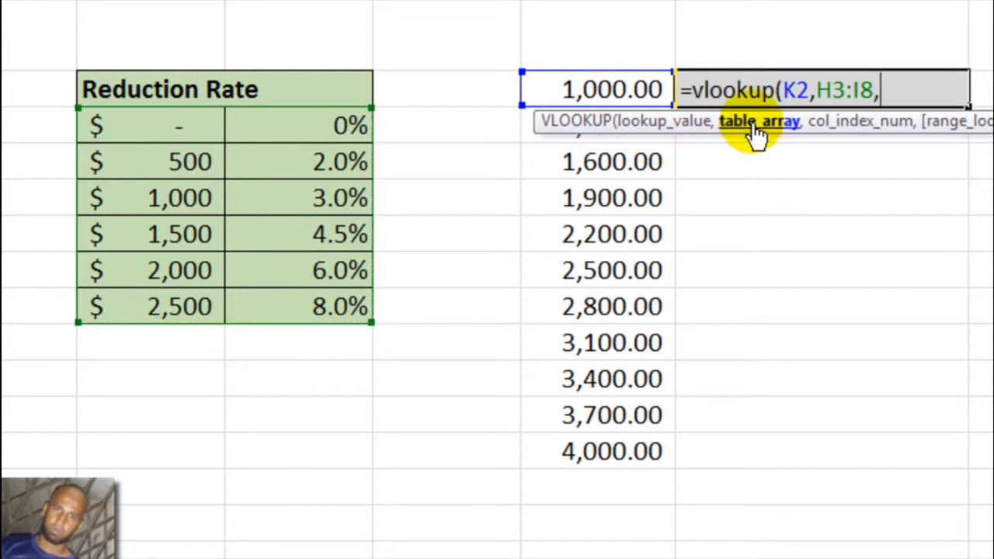
{"action": "type", "text": ","}
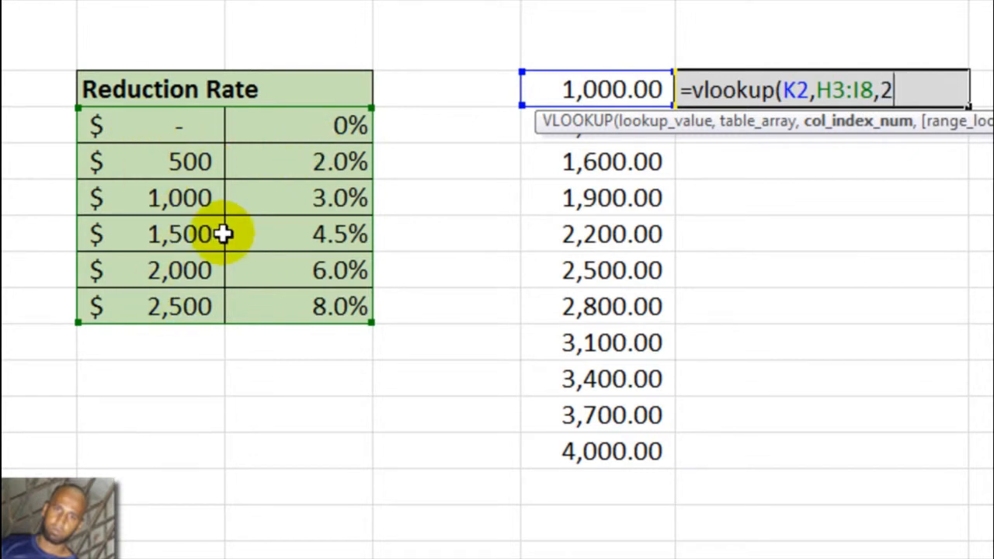
{"action": "key", "text": "Return"}
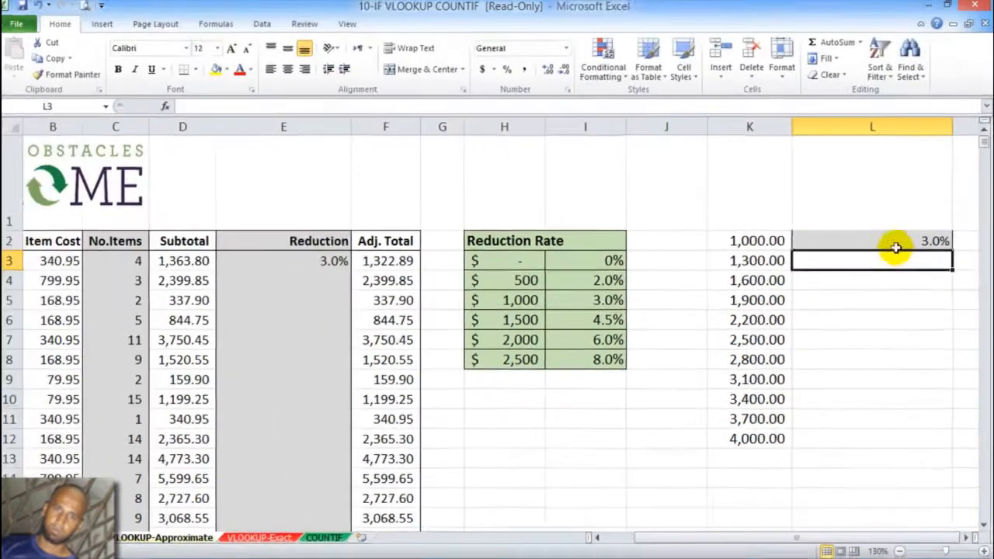
Fill the VLOOKUP formula from L2 down to L12 and compare the returned rates with the Reduction Rate table.
{"action": "left_click", "coordinate": [871, 144]}
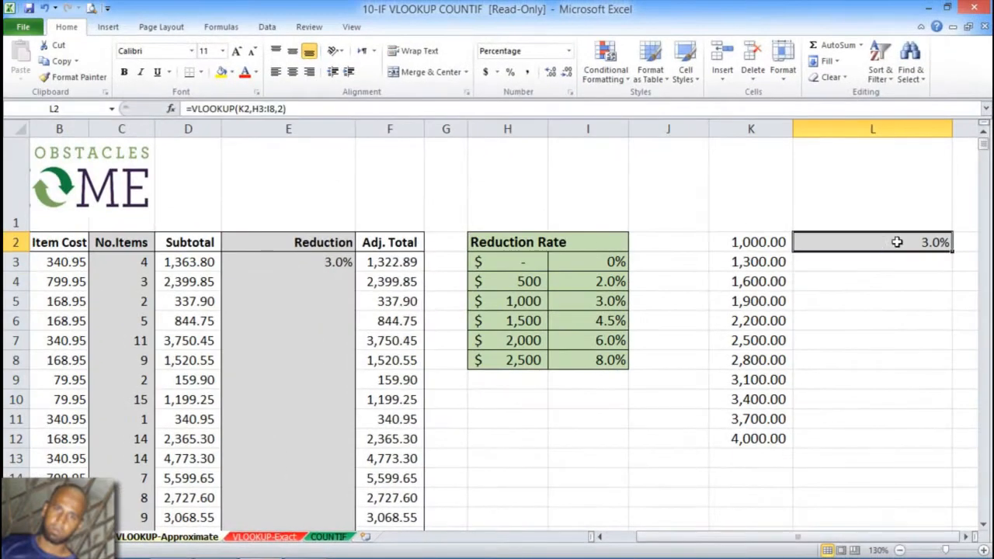
{"action": "left_click_drag", "start_coordinate": [952, 252], "coordinate": [885, 437]}
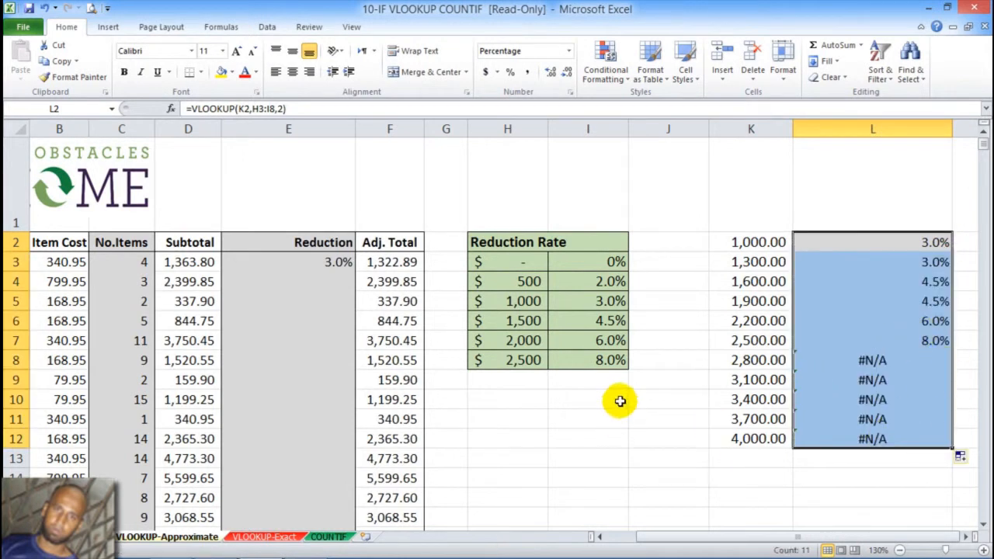
{"action": "left_click", "coordinate": [663, 414]}
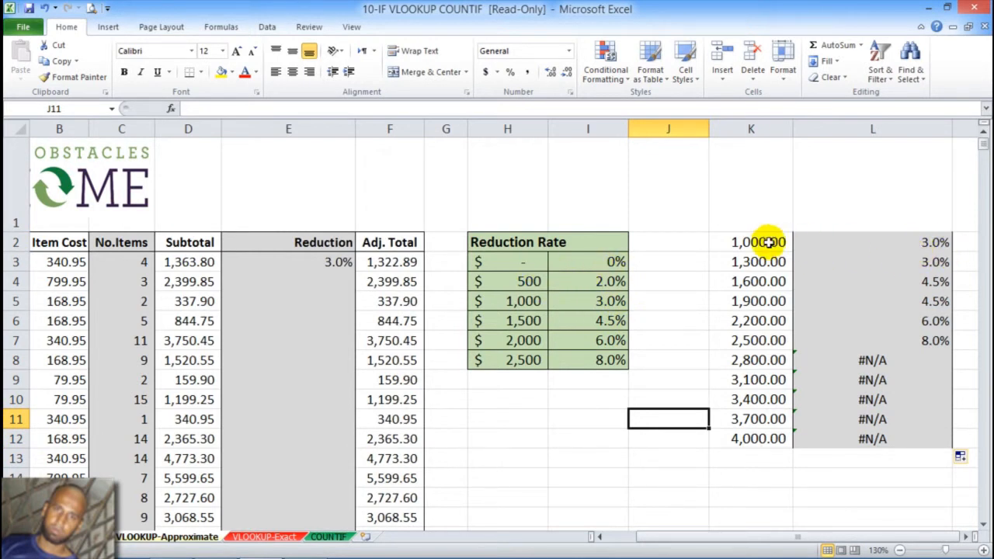
{"action": "left_click", "coordinate": [525, 303]}
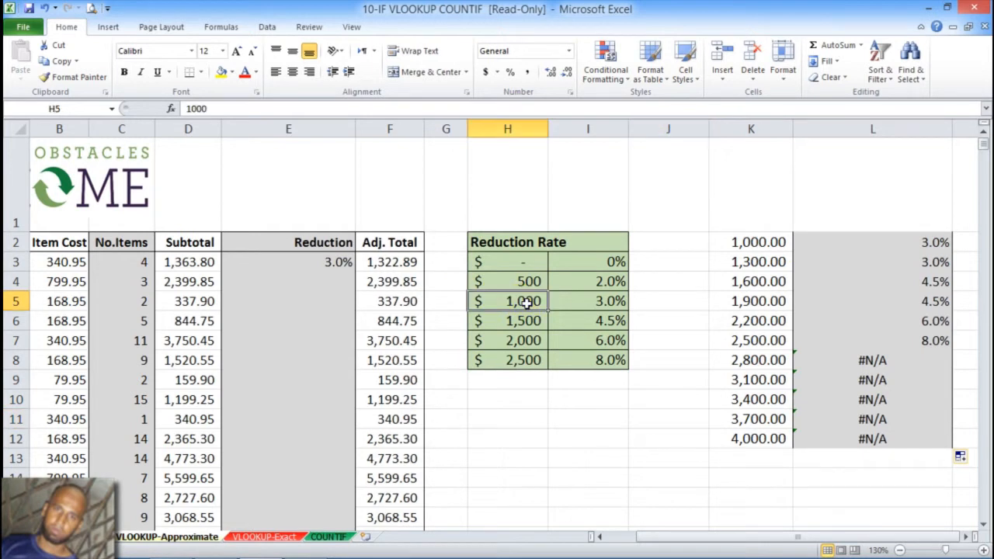
{"action": "left_click", "coordinate": [761, 264]}
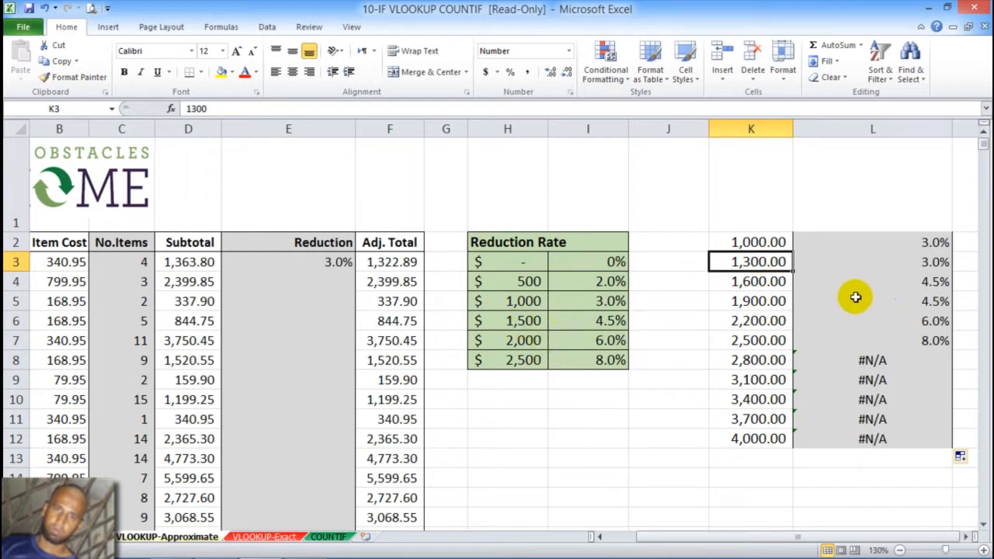
{"action": "left_click", "coordinate": [931, 281]}
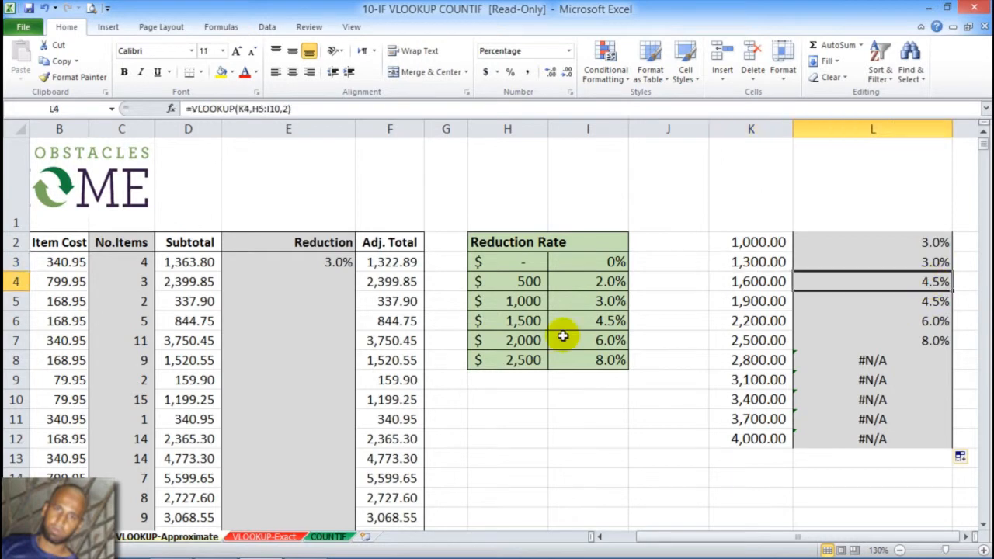
Check the rate formula in L5 and examine the Product, Department and Category lookup table on the VLOOKUP-Exact sheet.
{"action": "left_click", "coordinate": [885, 301]}
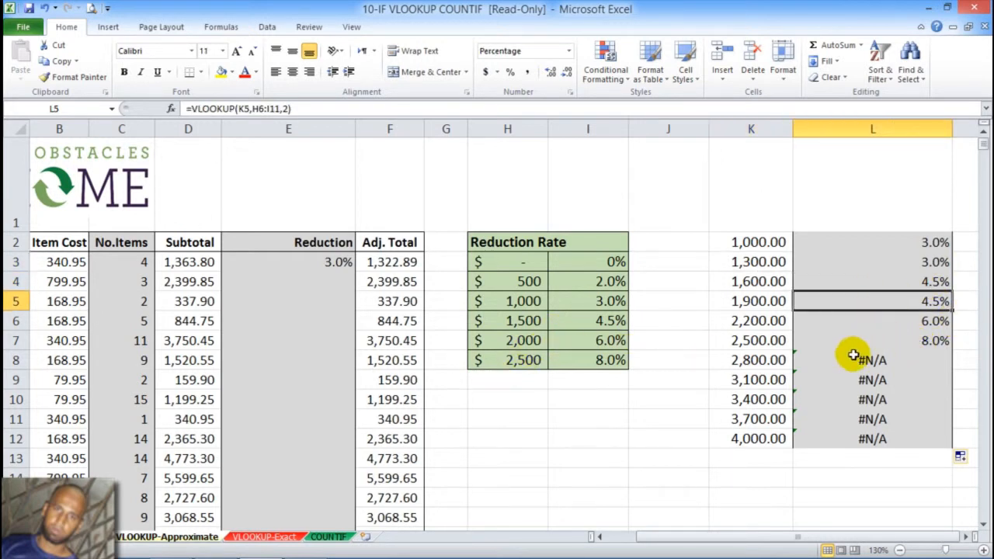
{"action": "left_click", "coordinate": [682, 339]}
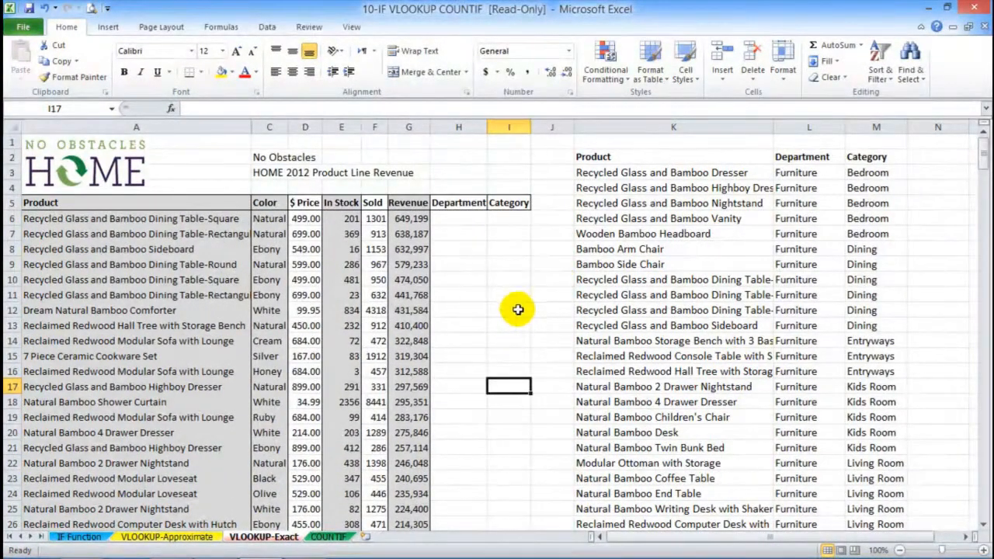
{"action": "scroll", "coordinate": [516, 309], "scroll_direction": "down", "scroll_amount": 1}
{"action": "scroll", "coordinate": [516, 309], "scroll_direction": "up", "scroll_amount": 1}
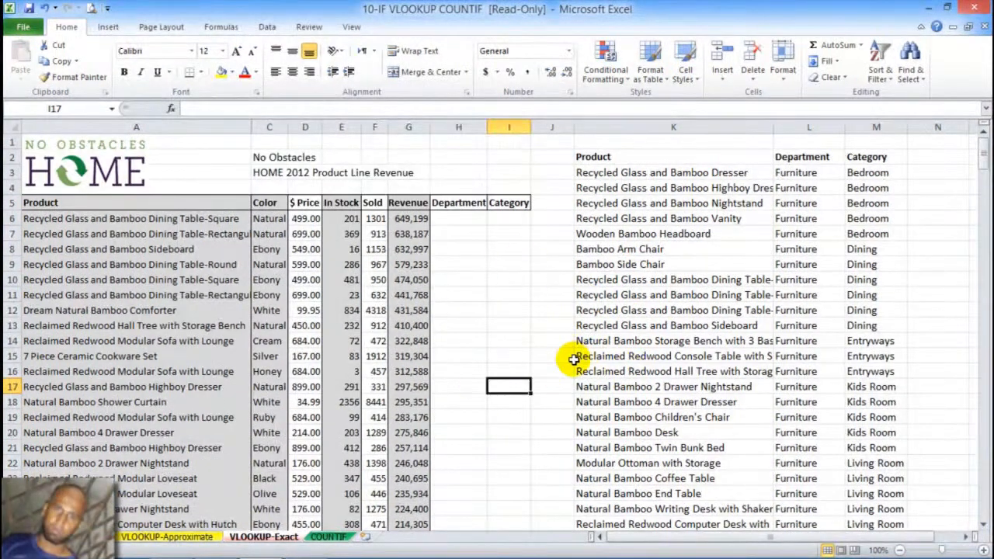
{"action": "left_click", "coordinate": [654, 158]}
{"action": "left_click_drag", "start_coordinate": [653, 159], "coordinate": [875, 279]}
{"action": "scroll", "coordinate": [451, 284], "scroll_direction": "up", "scroll_amount": 2}
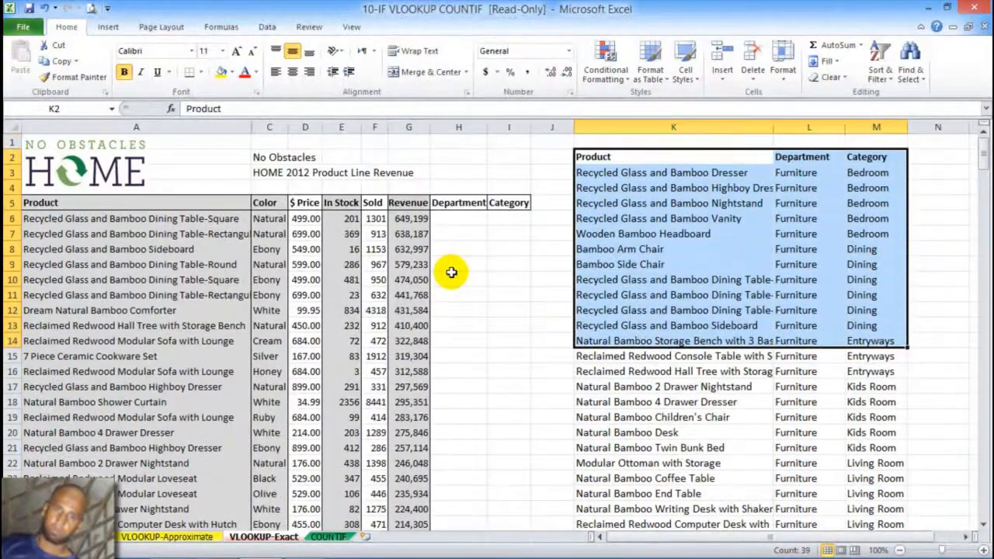
Widen the Department and Category columns and hide columns C to G between Product and Department.
{"action": "left_click", "coordinate": [458, 217]}
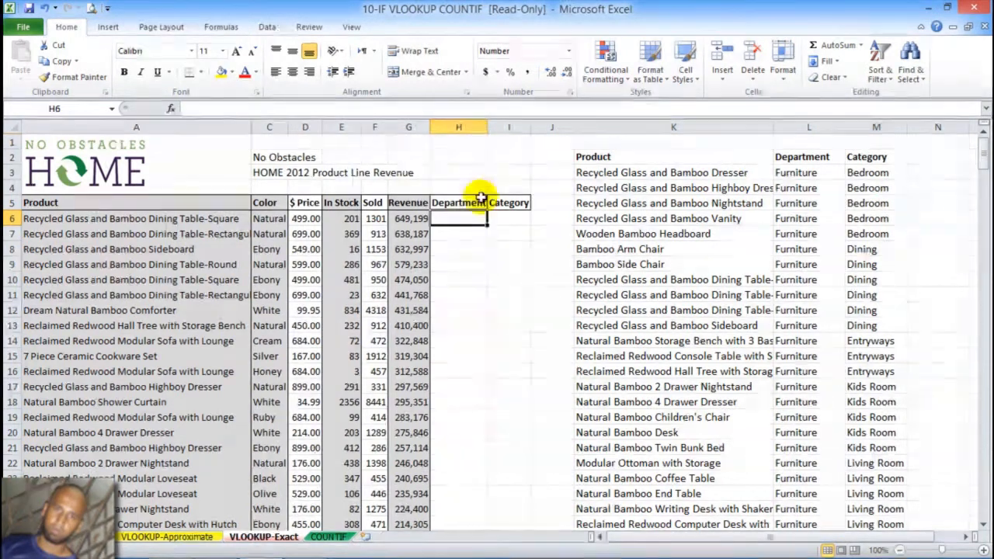
{"action": "left_click_drag", "start_coordinate": [489, 126], "coordinate": [575, 142]}
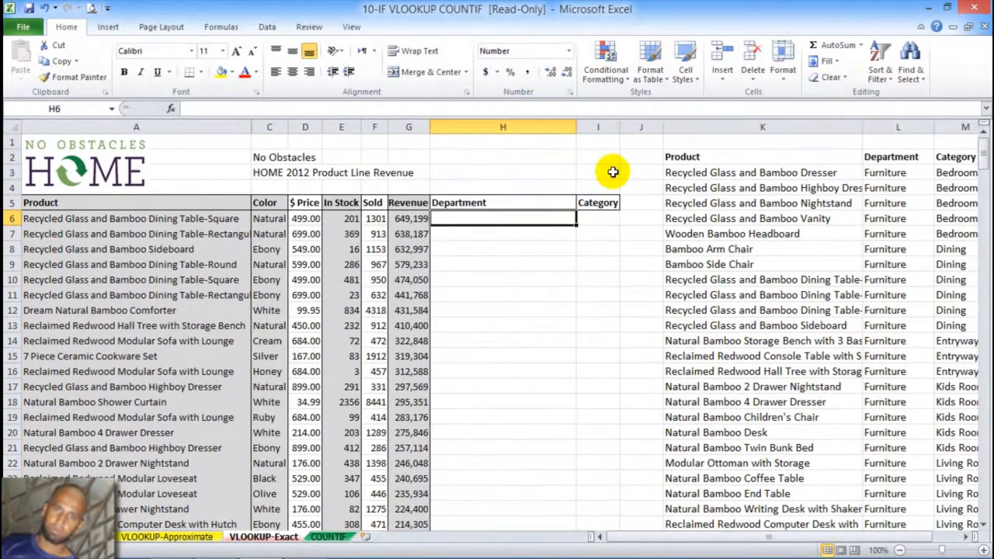
{"action": "left_click_drag", "start_coordinate": [576, 128], "coordinate": [528, 144]}
{"action": "left_click_drag", "start_coordinate": [409, 124], "coordinate": [277, 136]}
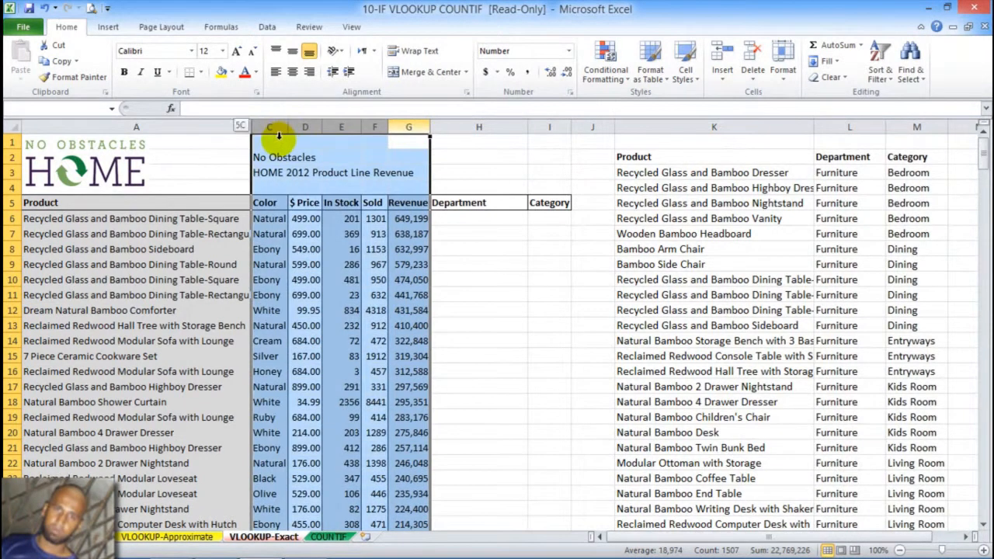
{"action": "right_click", "coordinate": [332, 130]}
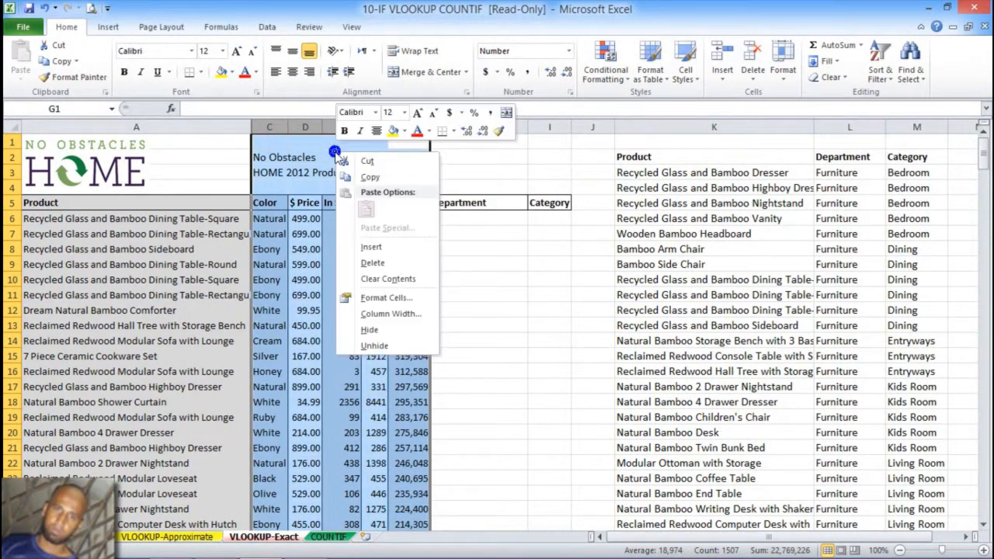
{"action": "left_click", "coordinate": [370, 329]}
{"action": "left_click_drag", "start_coordinate": [393, 128], "coordinate": [439, 133]}
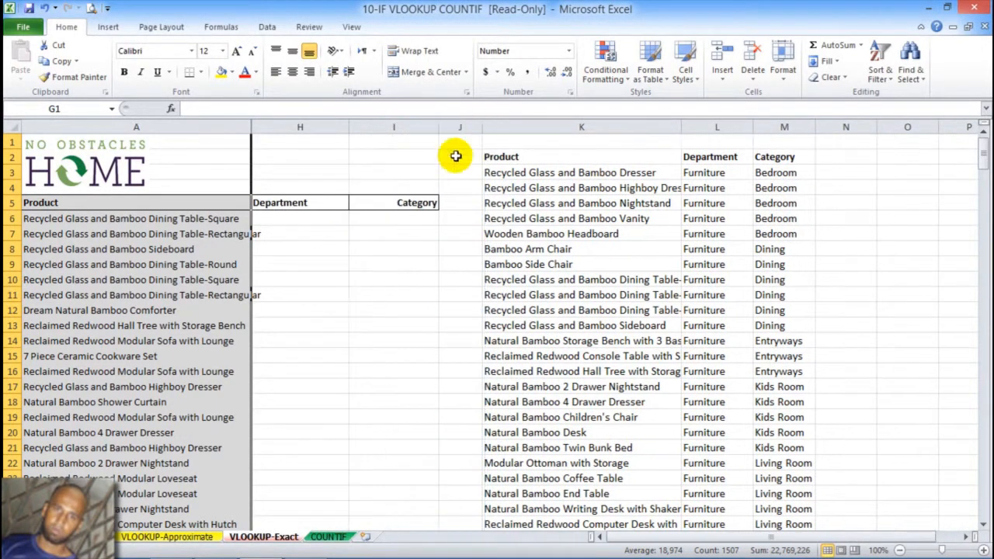
Insert the VLOOKUP function from the Lookup & Reference category into the first Department cell, H6.
{"action": "left_click", "coordinate": [308, 218]}
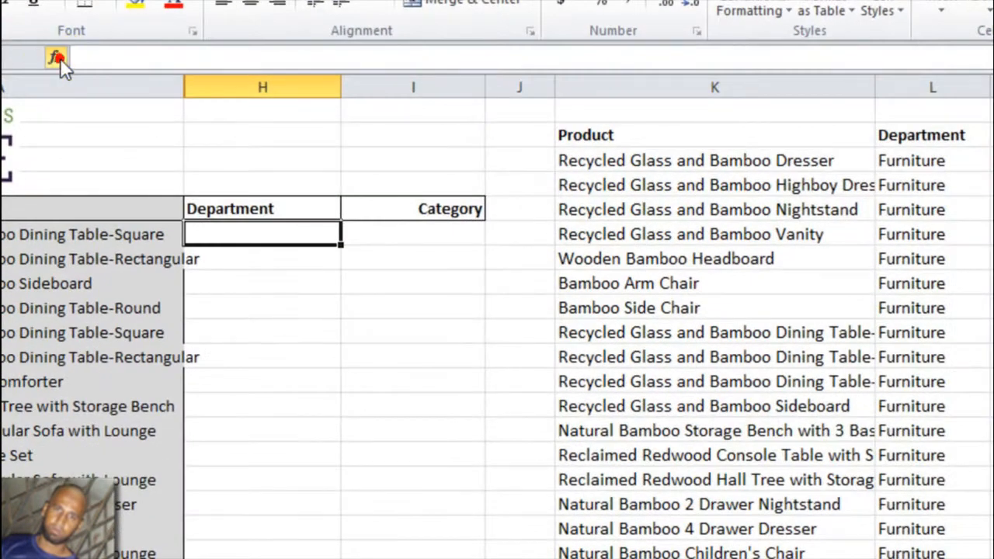
{"action": "left_click", "coordinate": [55, 57]}
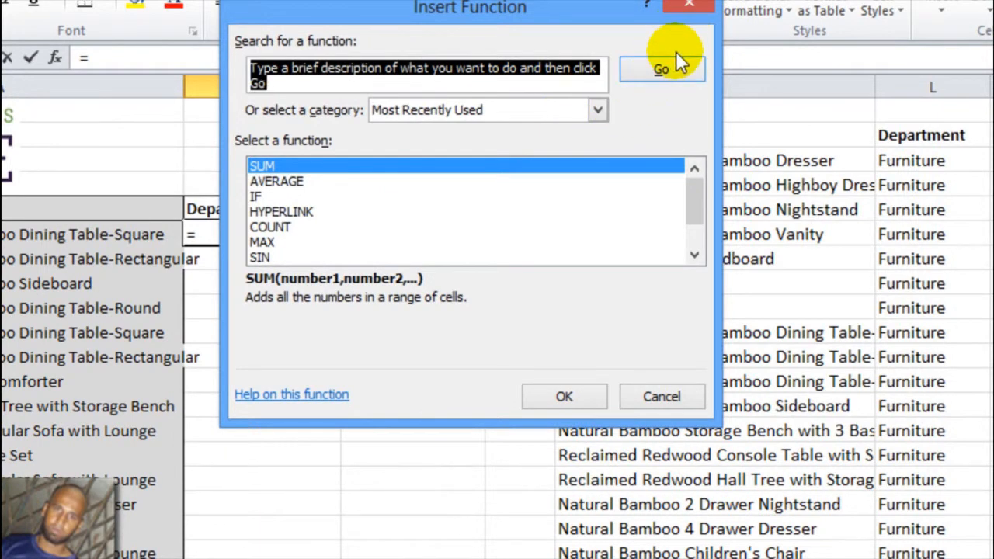
{"action": "left_click", "coordinate": [597, 111]}
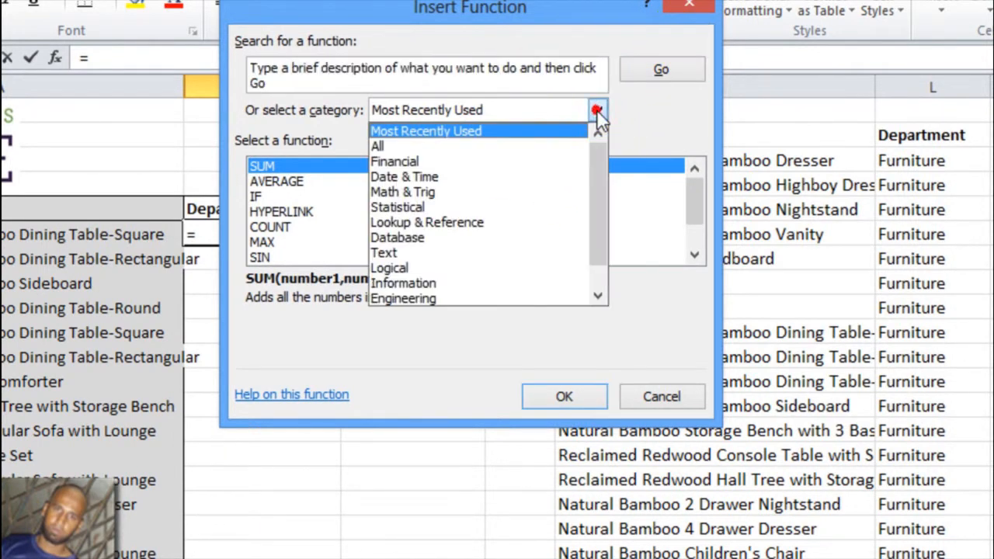
{"action": "left_click", "coordinate": [486, 221]}
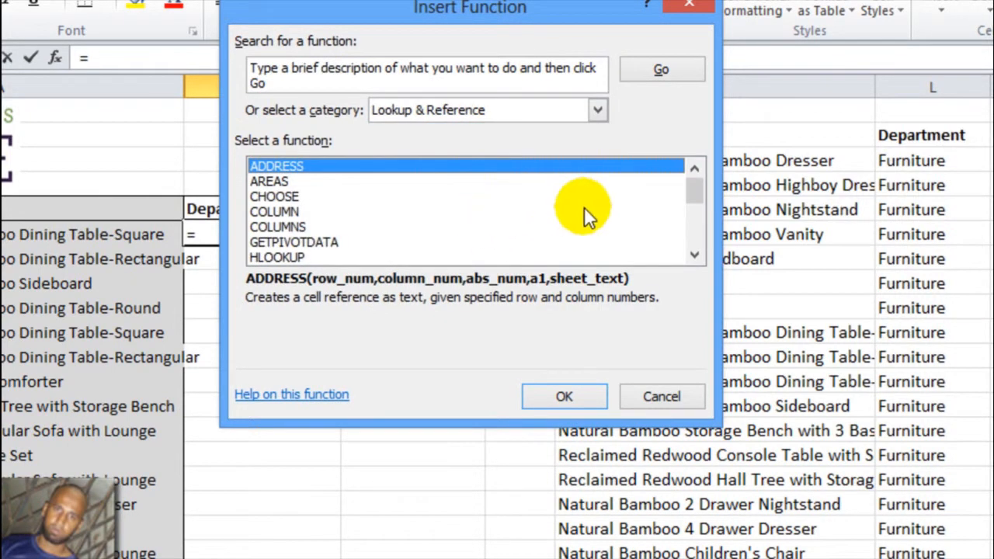
{"action": "left_click_drag", "start_coordinate": [695, 203], "coordinate": [690, 245]}
{"action": "left_click", "coordinate": [299, 252]}
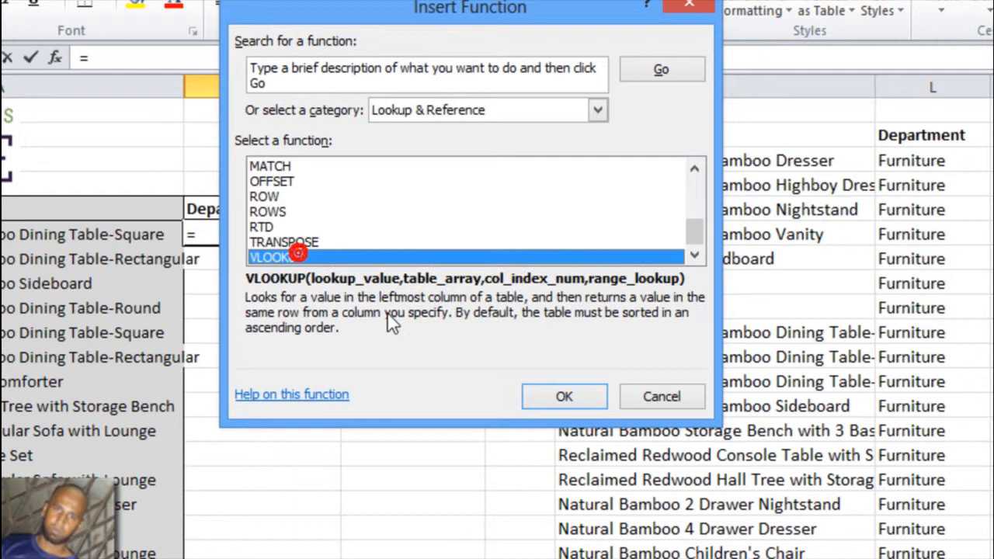
{"action": "left_click", "coordinate": [545, 386]}
Set the VLOOKUP lookup value to A6 and its table array to columns K:M.
{"action": "left_click_drag", "start_coordinate": [426, 30], "coordinate": [912, 63]}
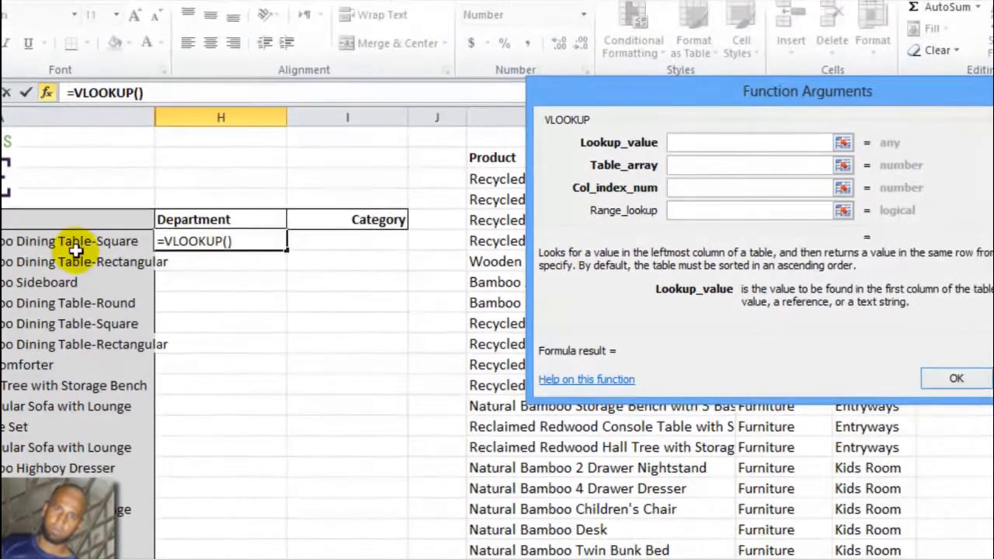
{"action": "left_click", "coordinate": [86, 243]}
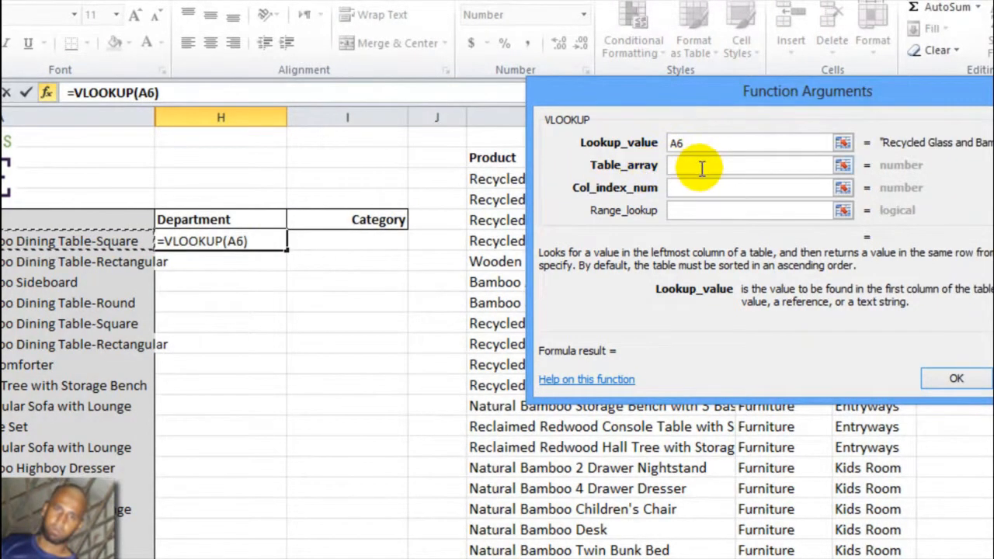
{"action": "left_click_drag", "start_coordinate": [752, 87], "coordinate": [58, 26]}
{"action": "left_click", "coordinate": [188, 110]}
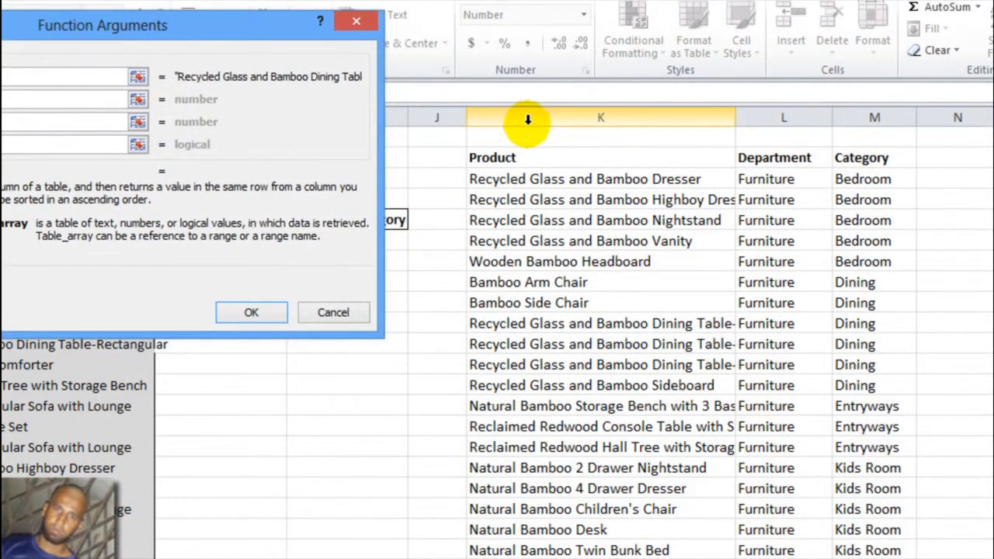
{"action": "left_click_drag", "start_coordinate": [526, 118], "coordinate": [846, 134]}
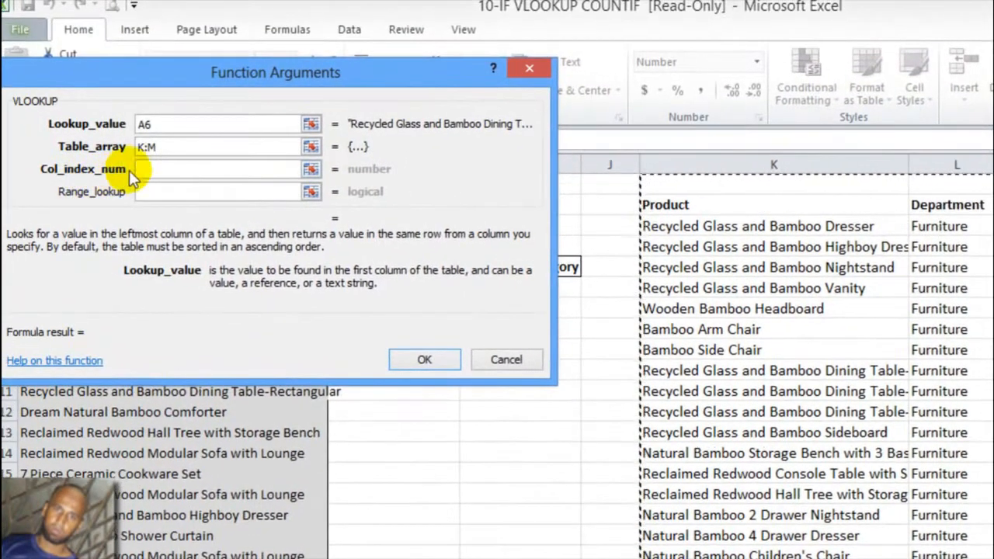
Complete the H6 VLOOKUP with column index 2 and range lookup false for an exact match.
{"action": "left_click_drag", "start_coordinate": [284, 73], "coordinate": [344, 421]}
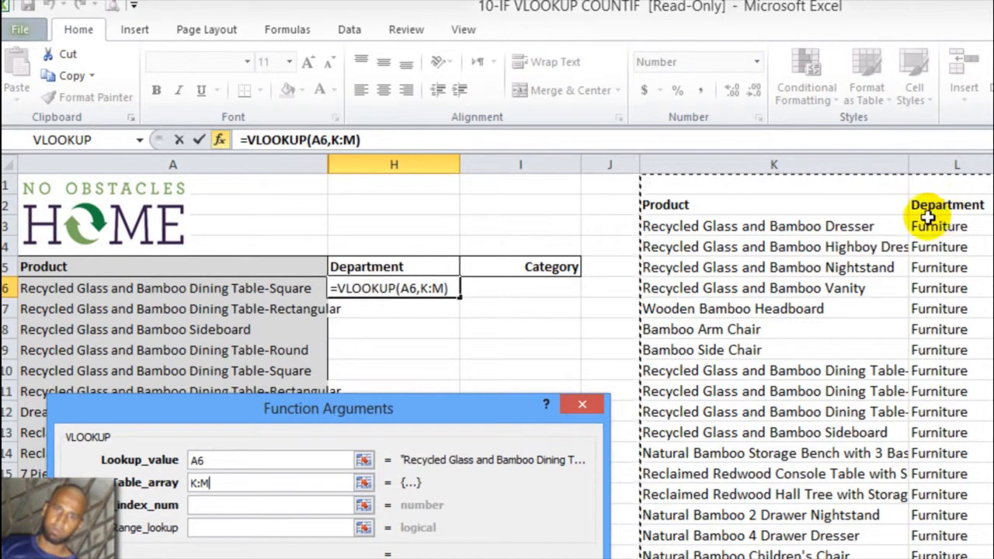
{"action": "left_click_drag", "start_coordinate": [427, 406], "coordinate": [521, 189]}
{"action": "left_click", "coordinate": [353, 294]}
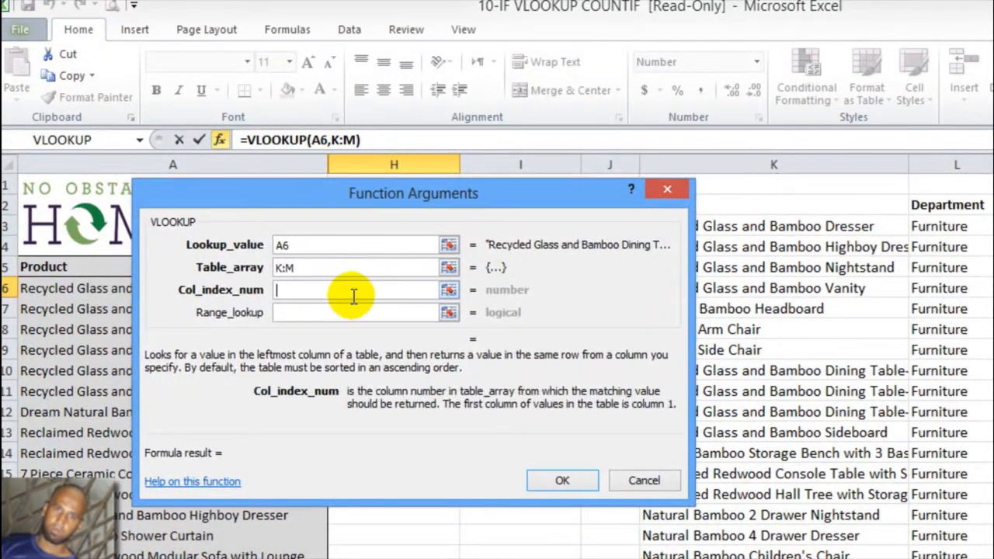
{"action": "type", "text": "2"}
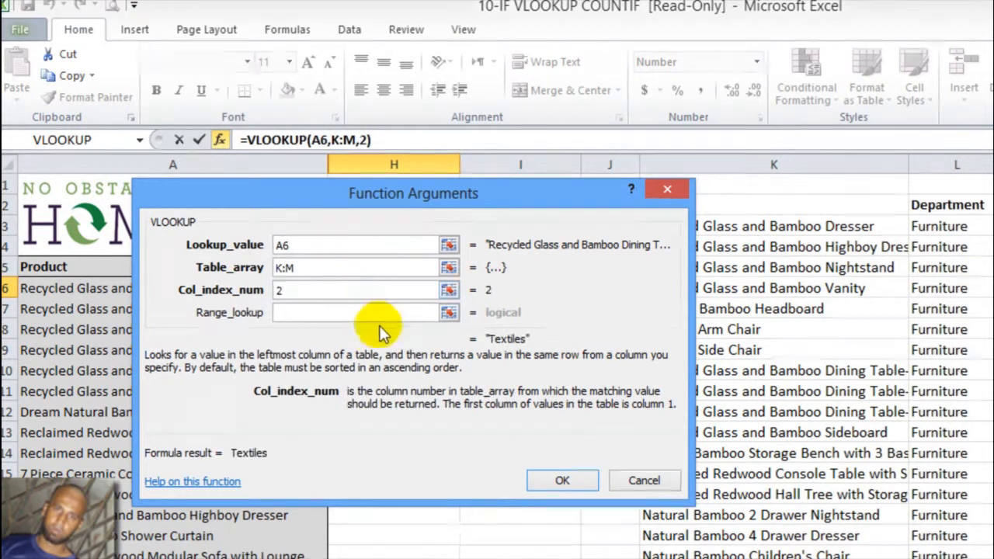
{"action": "left_click", "coordinate": [369, 313]}
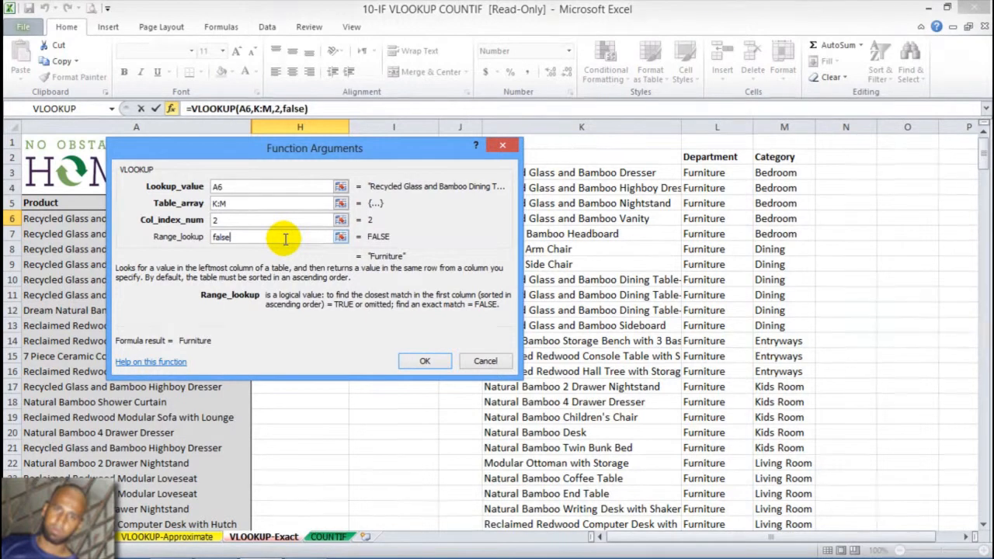
{"action": "left_click", "coordinate": [421, 361]}
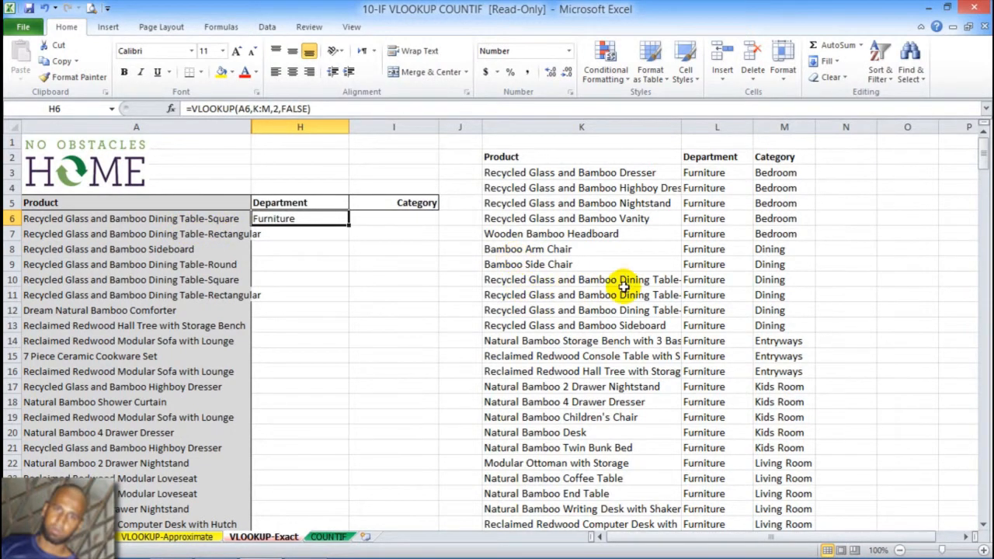
Fill the VLOOKUP formula from H6 down the whole Department column and review the returned departments.
{"action": "double_click", "coordinate": [349, 226]}
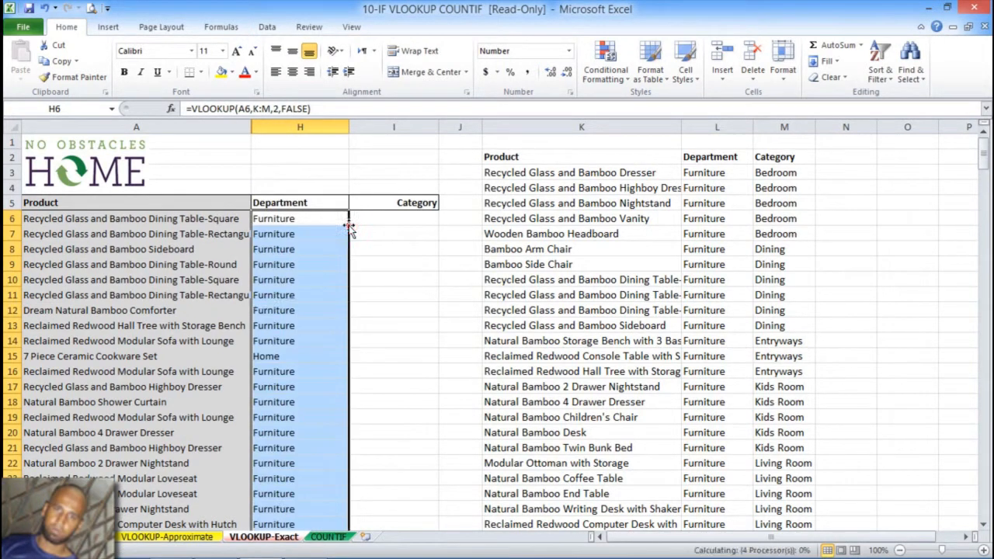
{"action": "scroll", "coordinate": [344, 267], "scroll_direction": "down", "scroll_amount": 4}
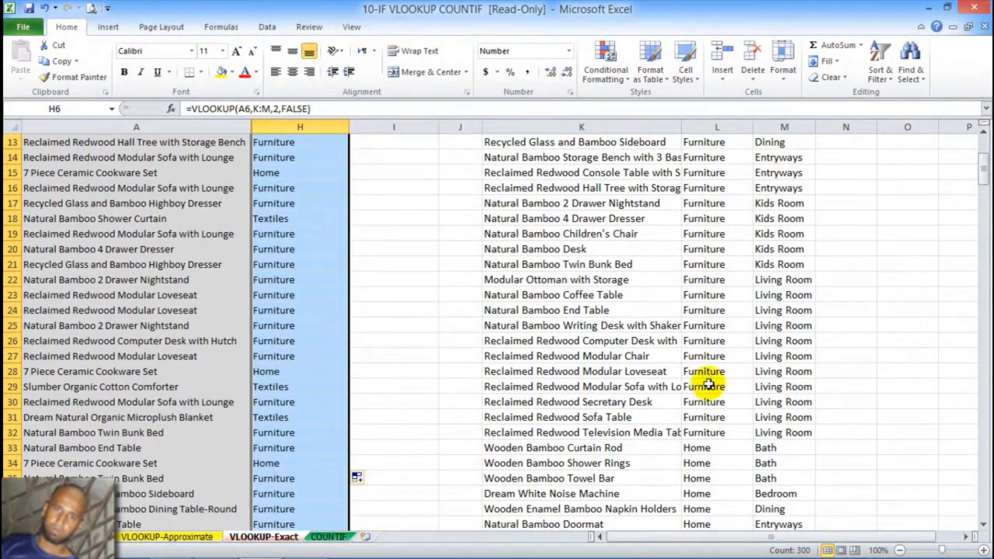
{"action": "scroll", "coordinate": [311, 269], "scroll_direction": "down", "scroll_amount": 20}
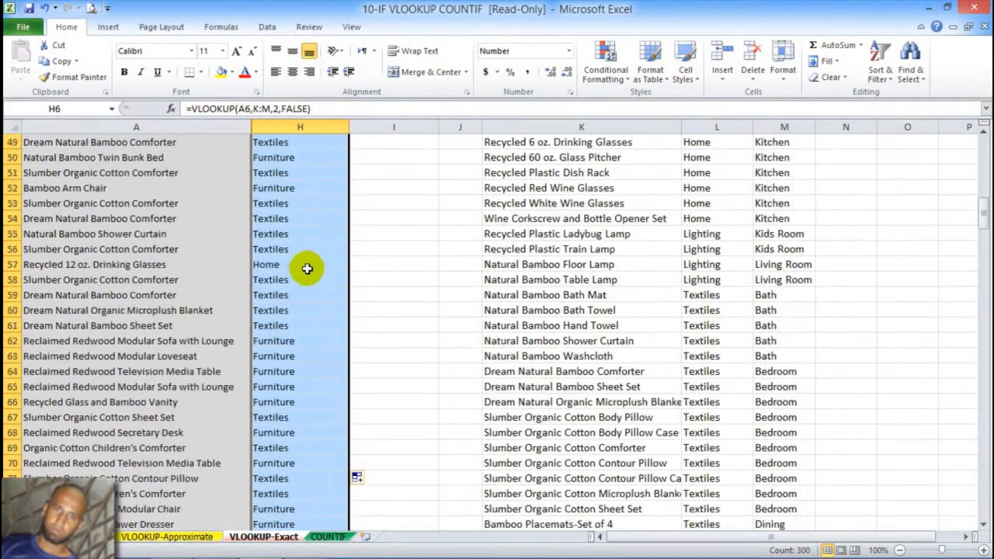
{"action": "scroll", "coordinate": [311, 269], "scroll_direction": "down", "scroll_amount": 20}
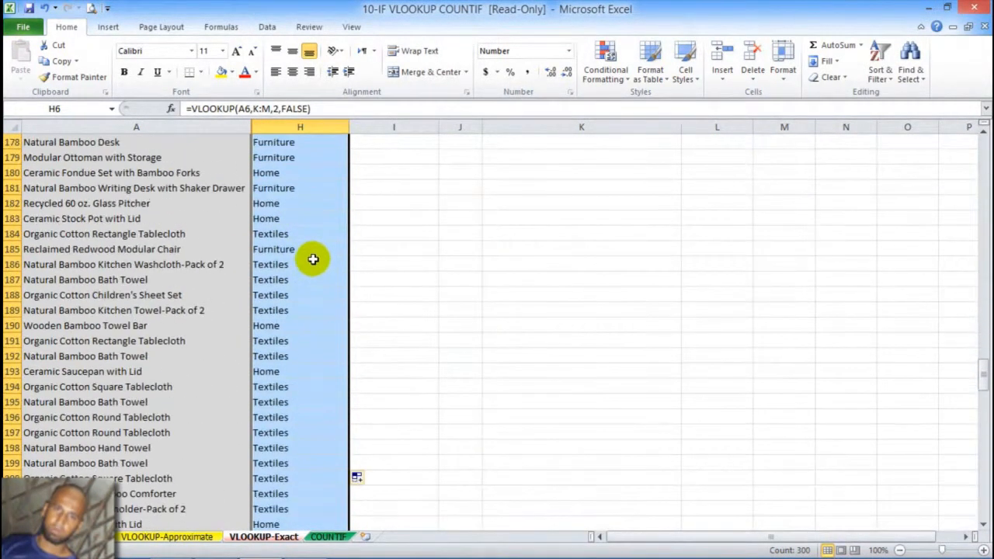
{"action": "scroll", "coordinate": [307, 264], "scroll_direction": "up", "scroll_amount": 20}
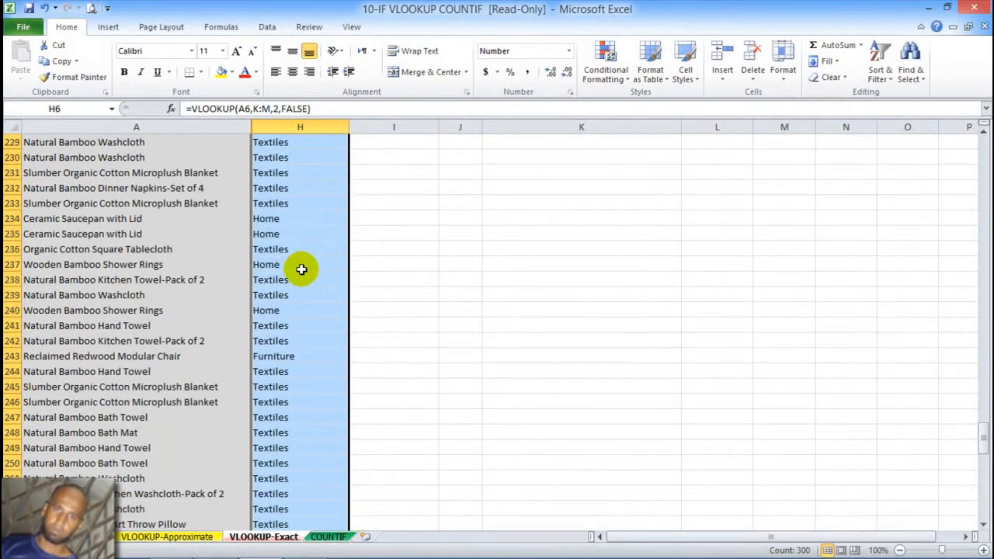
{"action": "scroll", "coordinate": [301, 263], "scroll_direction": "up", "scroll_amount": 20}
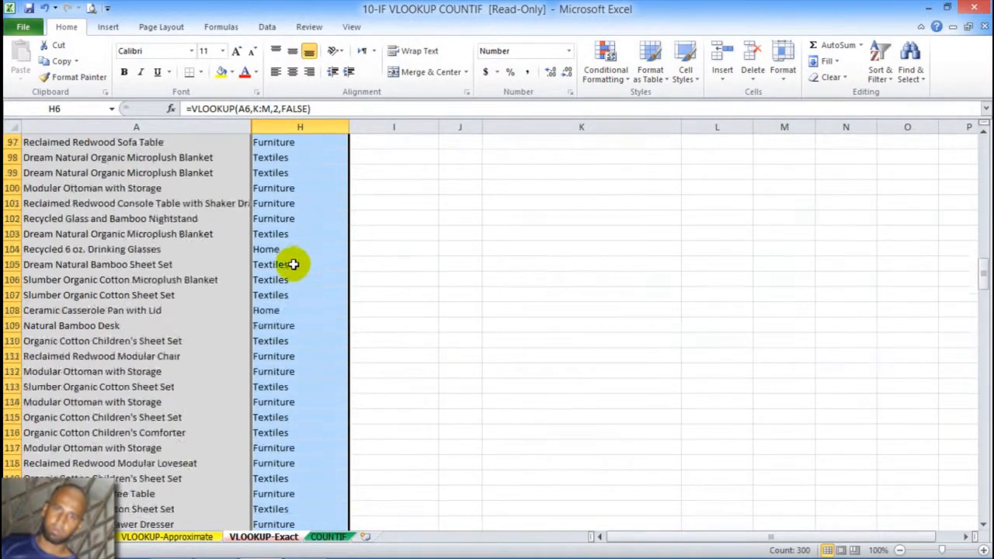
Start a VLOOKUP formula in the first Category cell, I6, with lookup value A6 and table array K:M.
{"action": "left_click", "coordinate": [412, 219]}
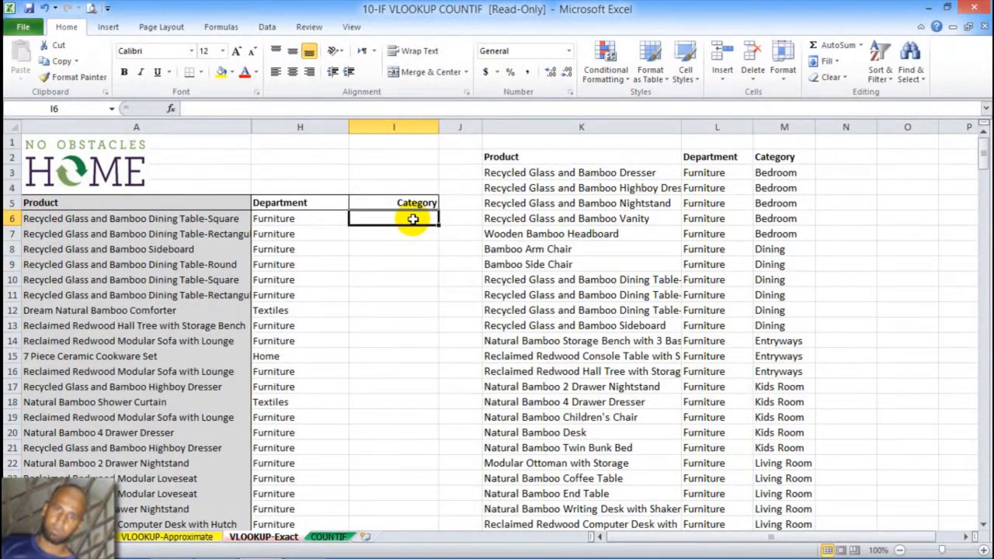
{"action": "type", "text": "=v"}
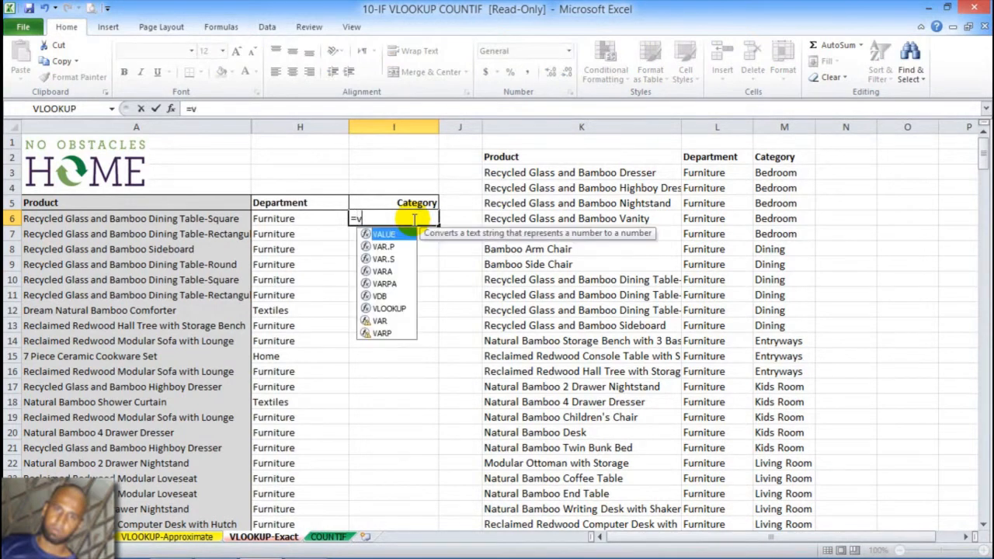
{"action": "type", "text": "look"}
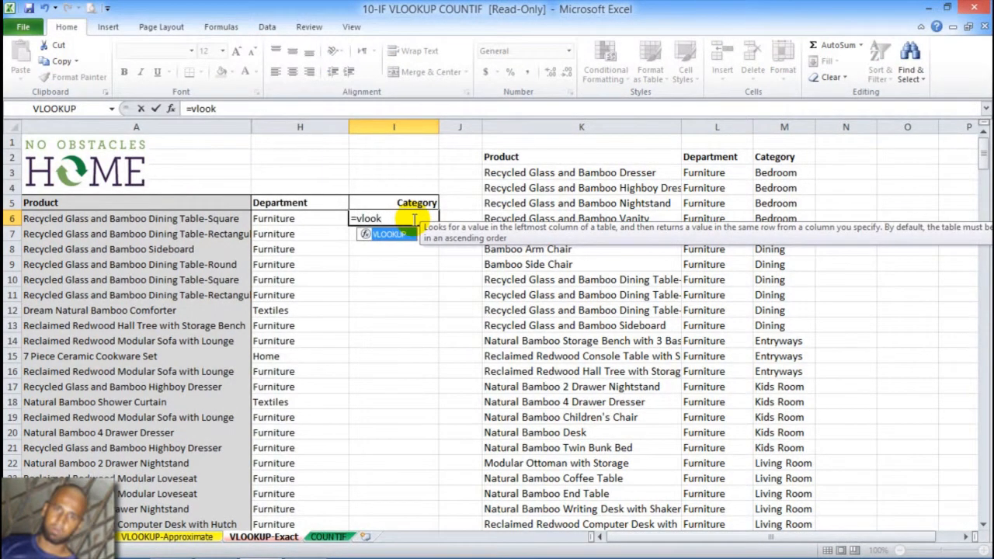
{"action": "type", "text": "up("}
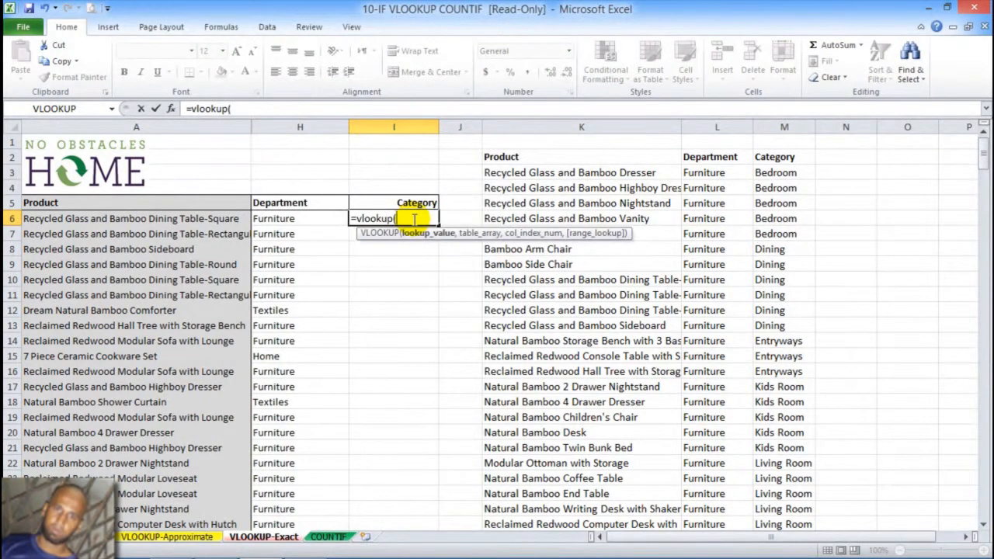
{"action": "left_click", "coordinate": [216, 221]}
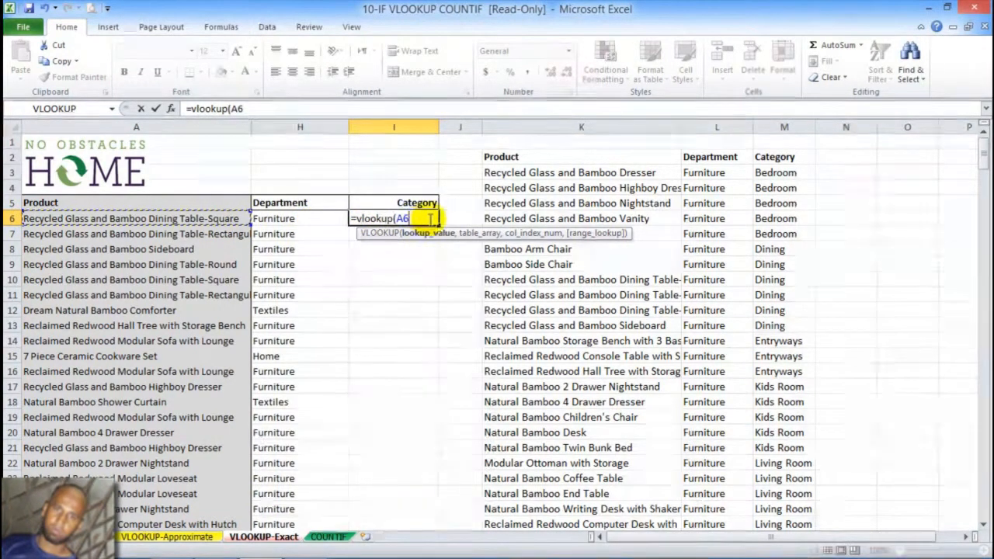
{"action": "type", "text": ","}
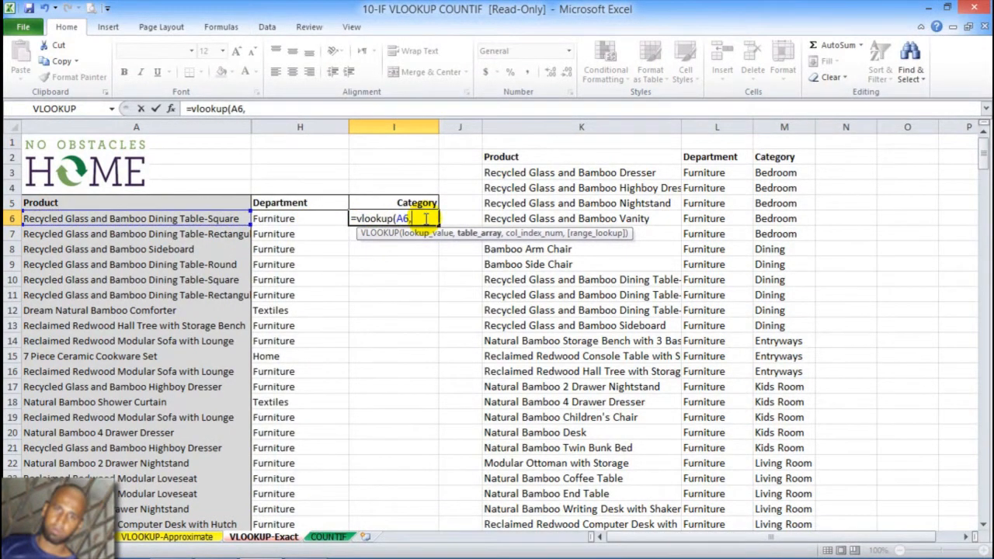
{"action": "left_click", "coordinate": [531, 127]}
{"action": "left_click_drag", "start_coordinate": [635, 136], "coordinate": [766, 124]}
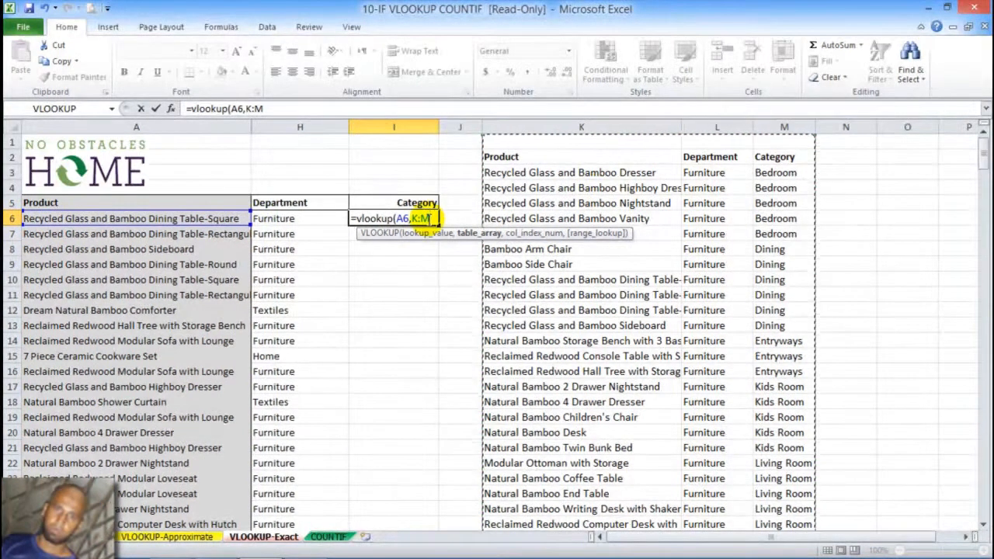
Complete the I6 VLOOKUP with column index 3 and FALSE for an exact match.
{"action": "type", "text": ",3"}
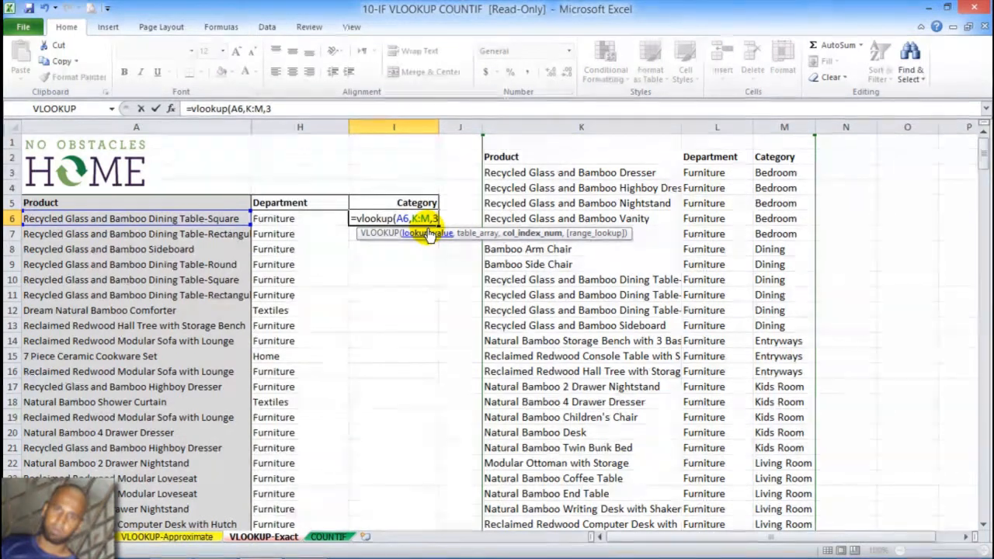
{"action": "type", "text": ","}
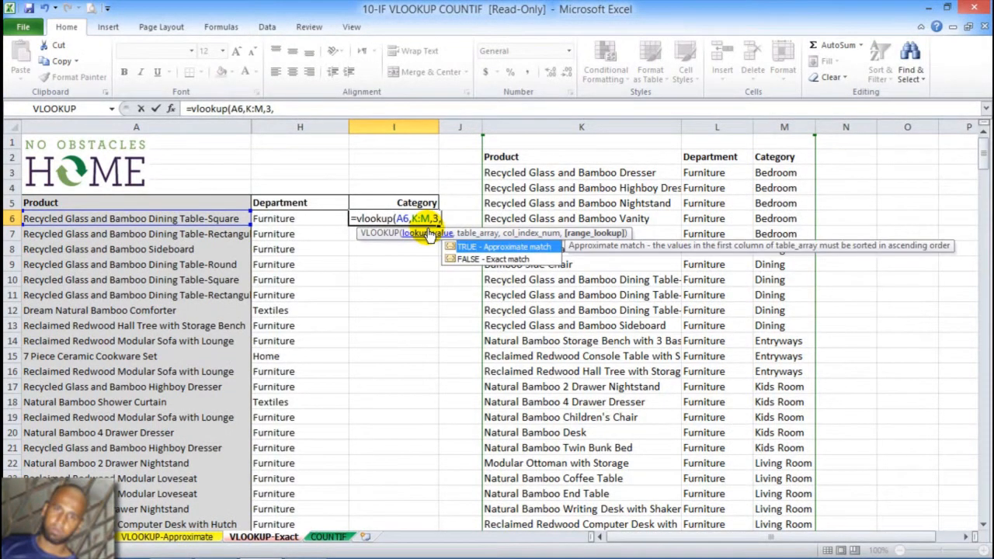
{"action": "left_click", "coordinate": [498, 261]}
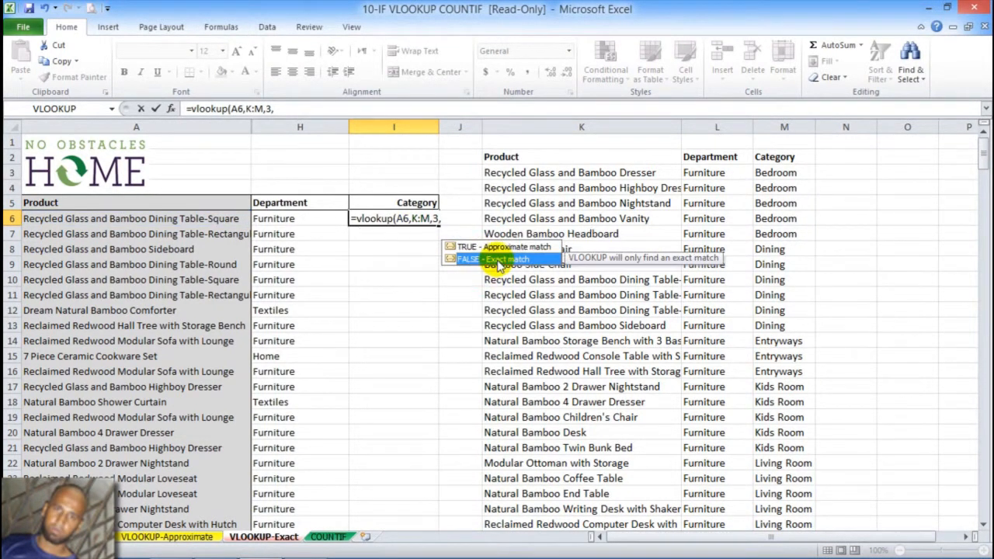
{"action": "double_click", "coordinate": [498, 261]}
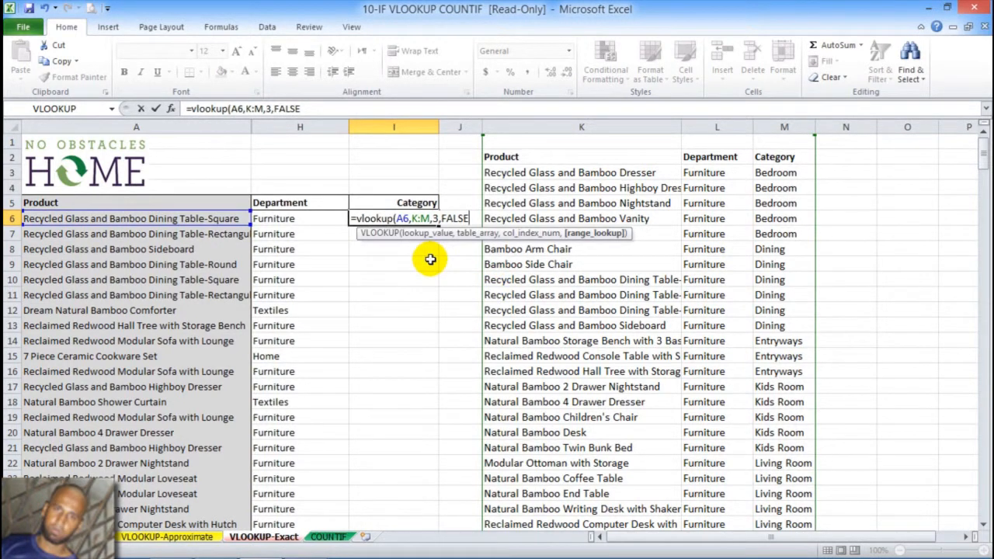
{"action": "key", "text": "Return"}
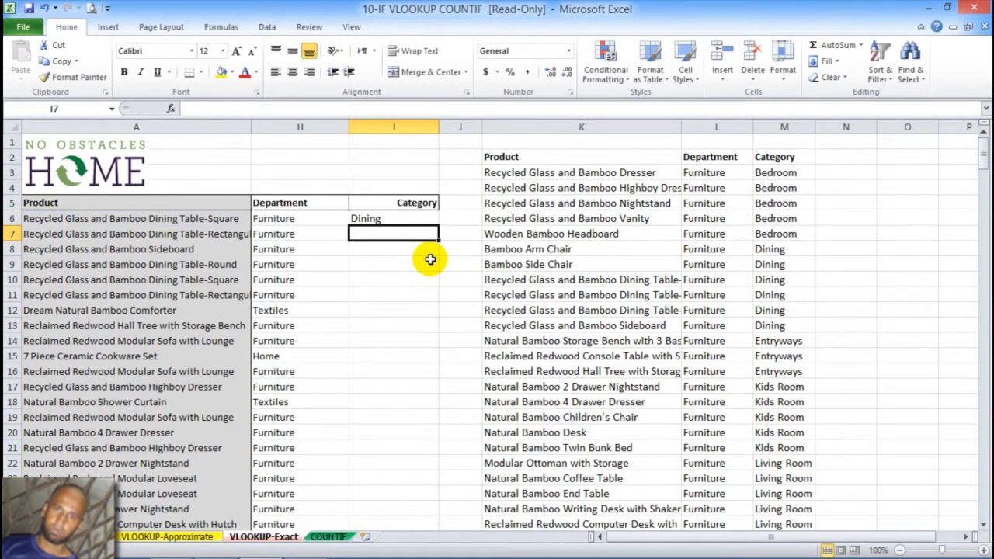
Fill the VLOOKUP formula from I6 down the whole Category column and review the returned categories.
{"action": "left_click", "coordinate": [409, 218]}
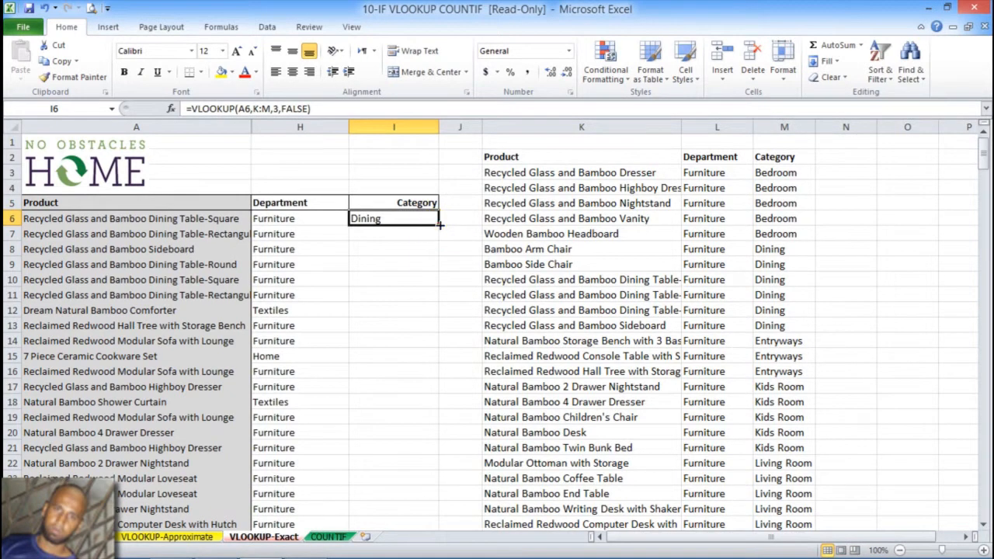
{"action": "double_click", "coordinate": [438, 224]}
{"action": "scroll", "coordinate": [394, 254], "scroll_direction": "down", "scroll_amount": 10}
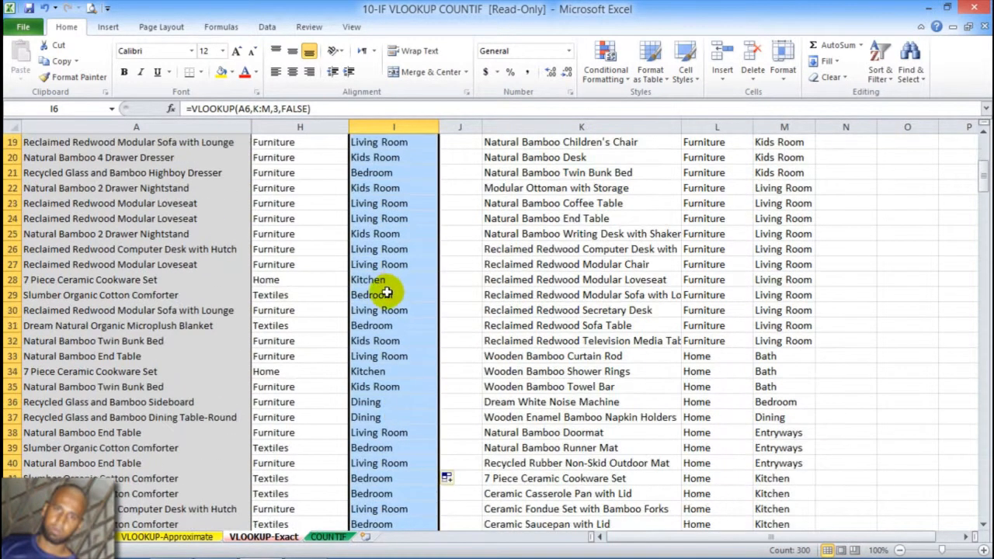
{"action": "scroll", "coordinate": [391, 287], "scroll_direction": "up", "scroll_amount": 6}
{"action": "scroll", "coordinate": [390, 298], "scroll_direction": "up", "scroll_amount": 6}
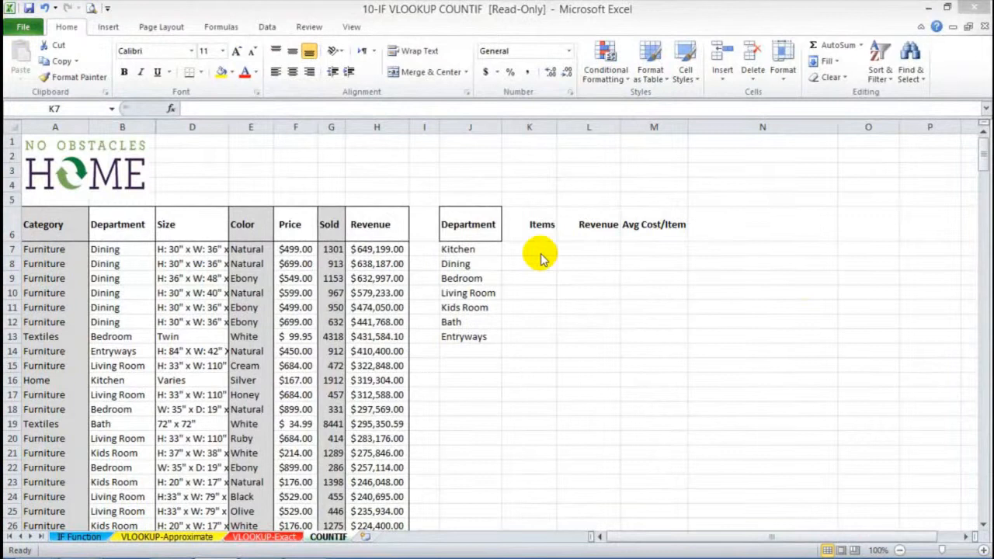
Begin a COUNTIF formula in the Items cell for the Kitchen department, K7, on the COUNTIF sheet.
{"action": "left_click", "coordinate": [538, 249]}
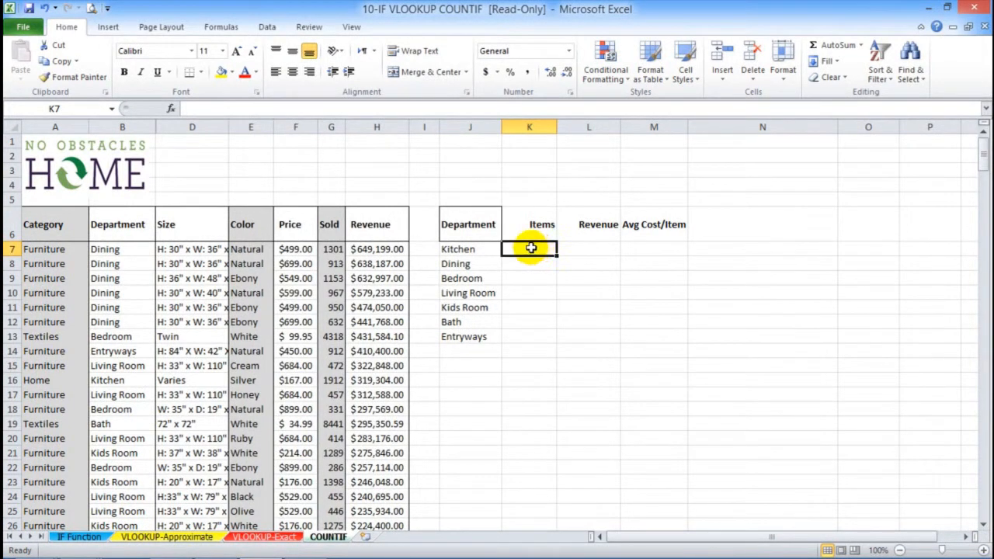
{"action": "left_click", "coordinate": [490, 246]}
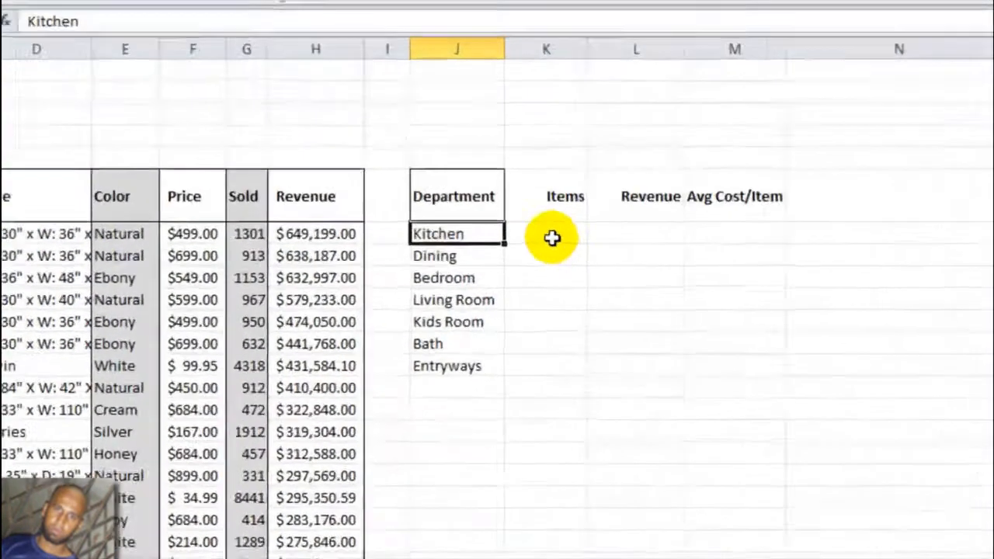
{"action": "left_click", "coordinate": [532, 250]}
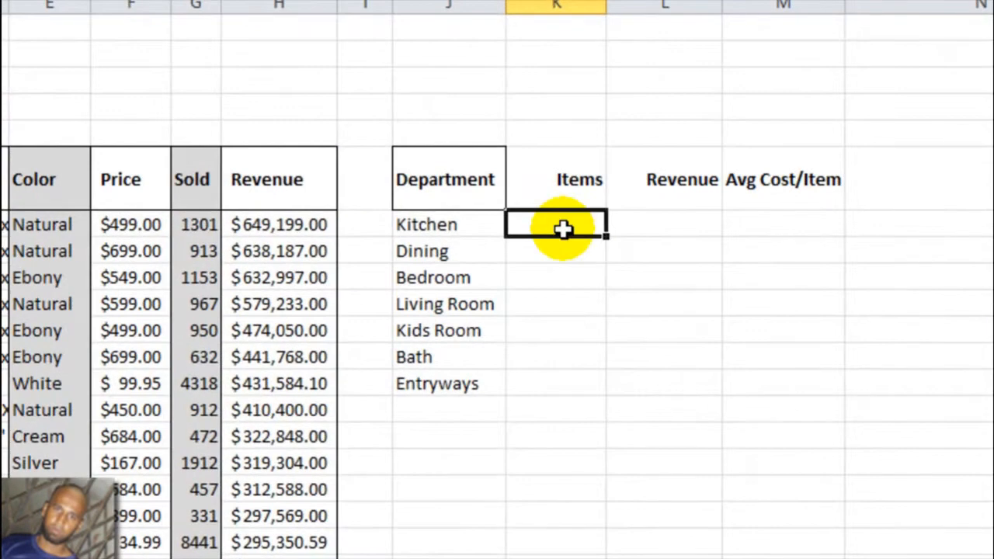
{"action": "type", "text": "=coun"}
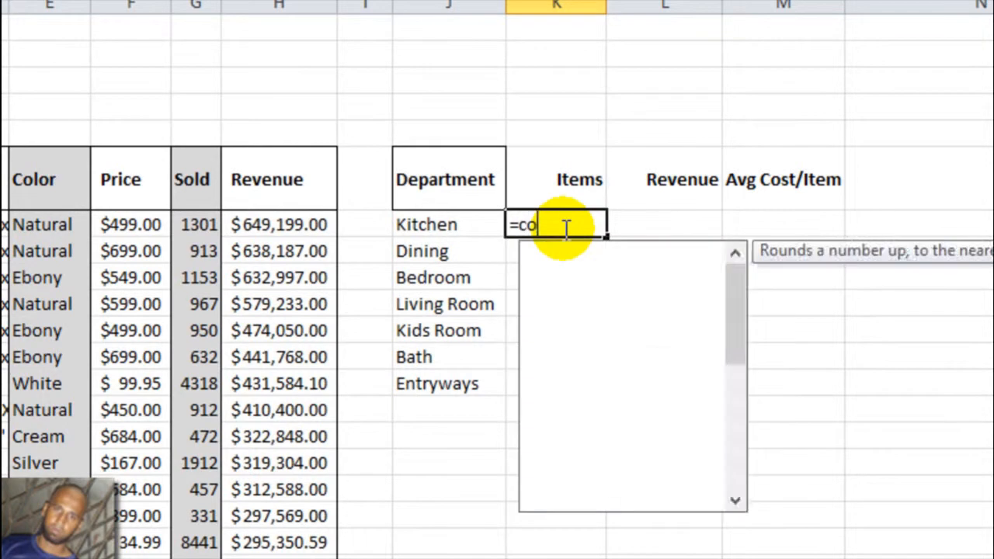
{"action": "type", "text": "tif"}
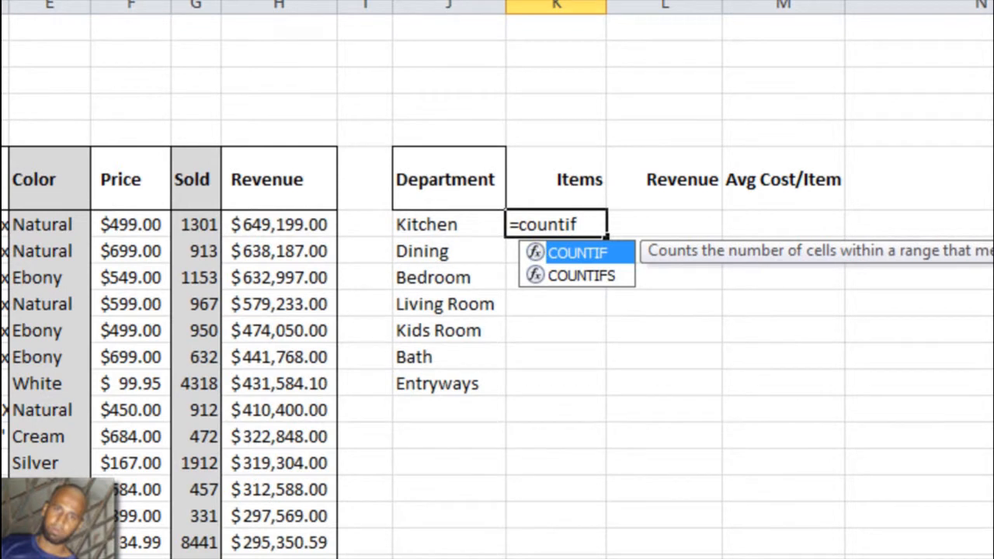
{"action": "key", "text": "Return"}
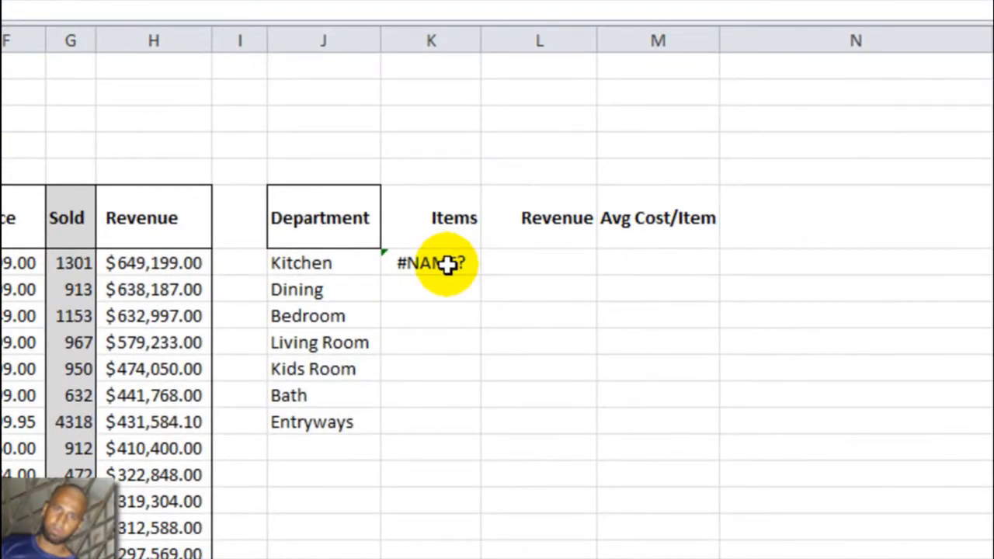
Complete the K7 COUNTIF formula with column B as the range and J7 as the criteria.
{"action": "double_click", "coordinate": [448, 265]}
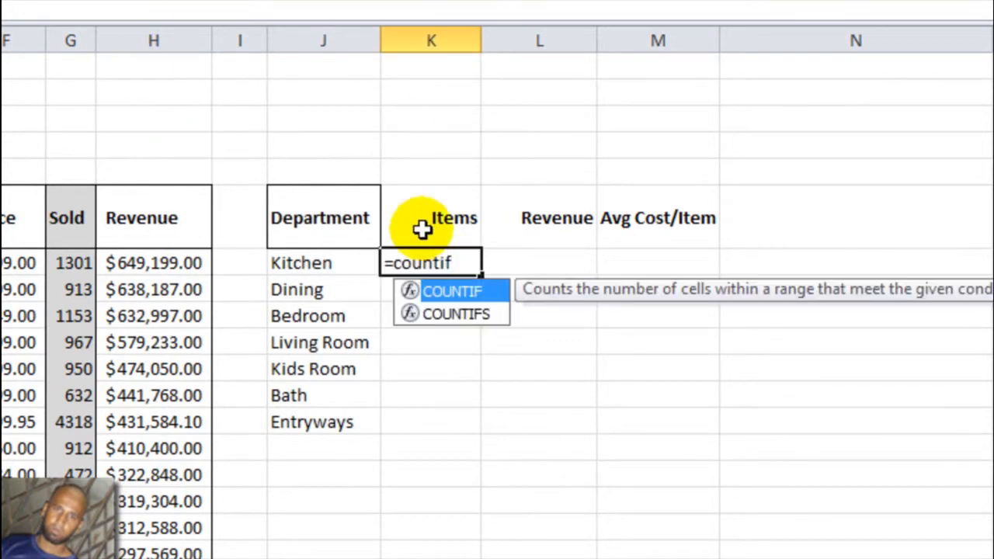
{"action": "type", "text": "("}
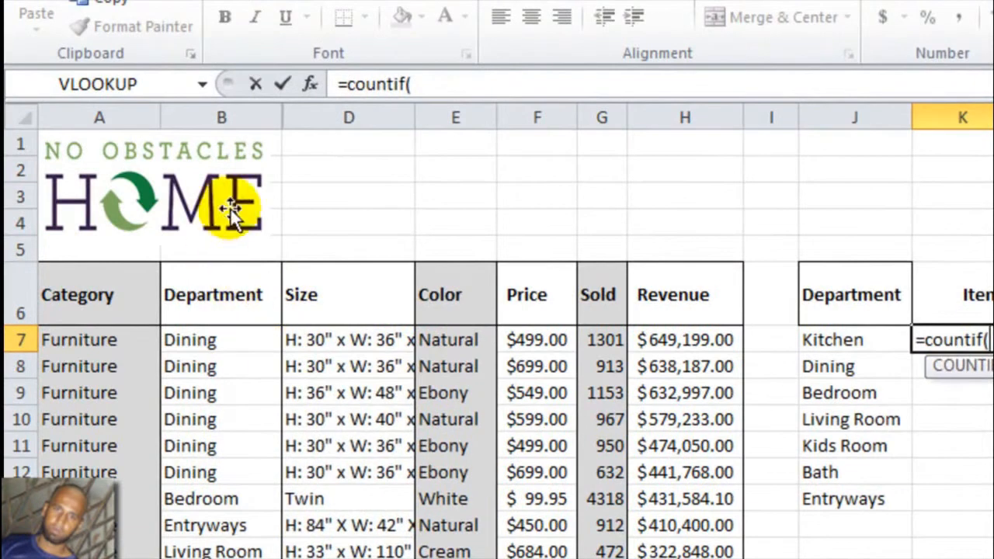
{"action": "left_click", "coordinate": [228, 116]}
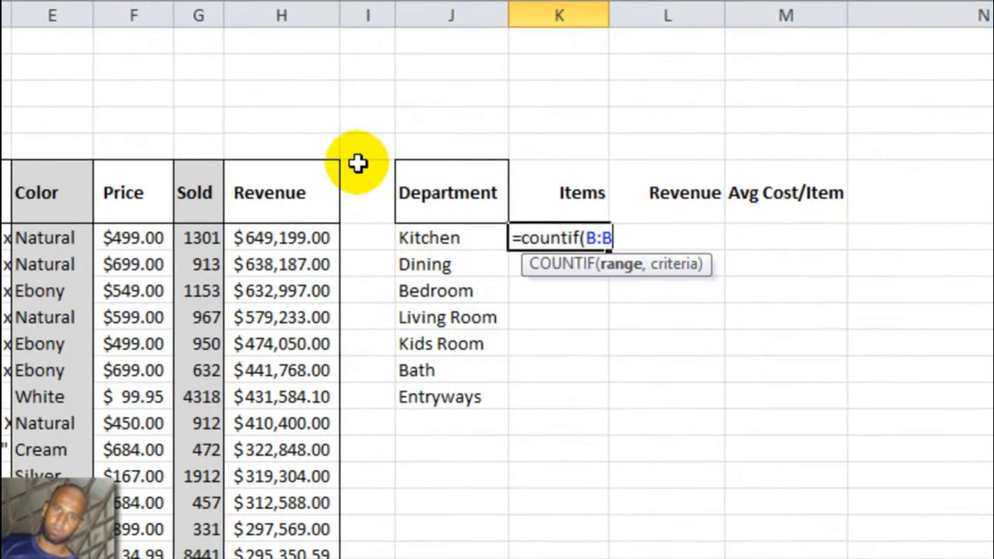
{"action": "type", "text": ","}
{"action": "left_click", "coordinate": [424, 235]}
{"action": "key", "text": "Return"}
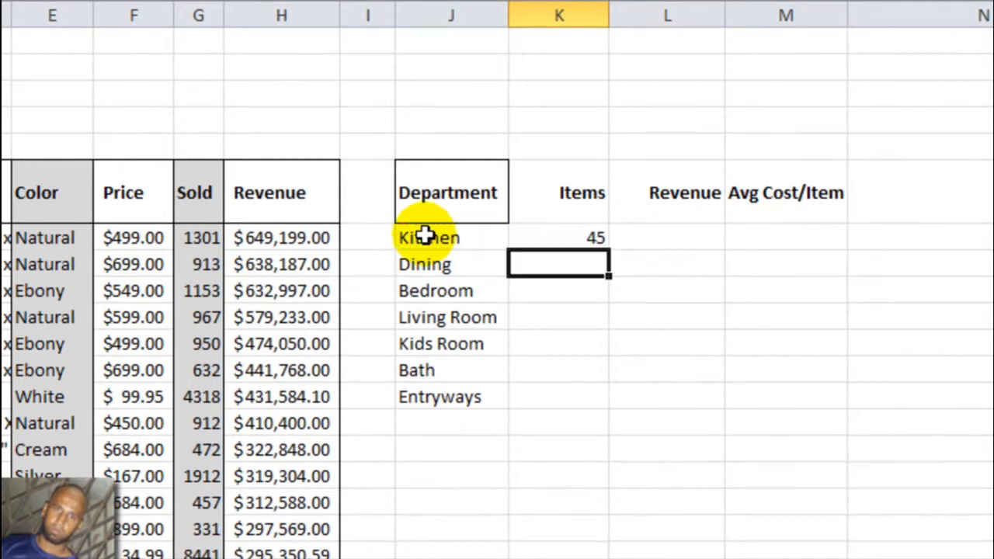
Fill the COUNTIF formula from K7 down the Items column and move to the first Revenue cell, L7.
{"action": "left_click", "coordinate": [564, 236]}
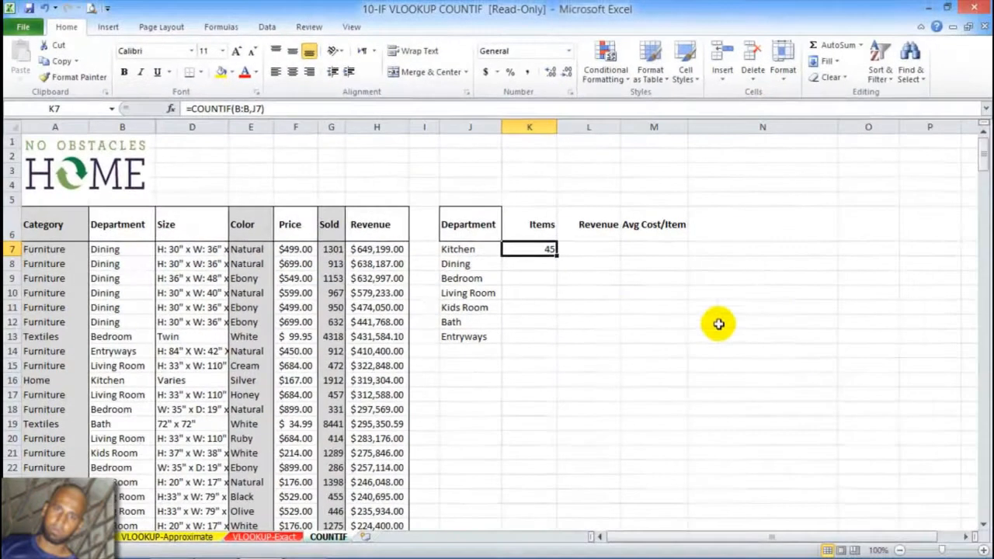
{"action": "double_click", "coordinate": [556, 254]}
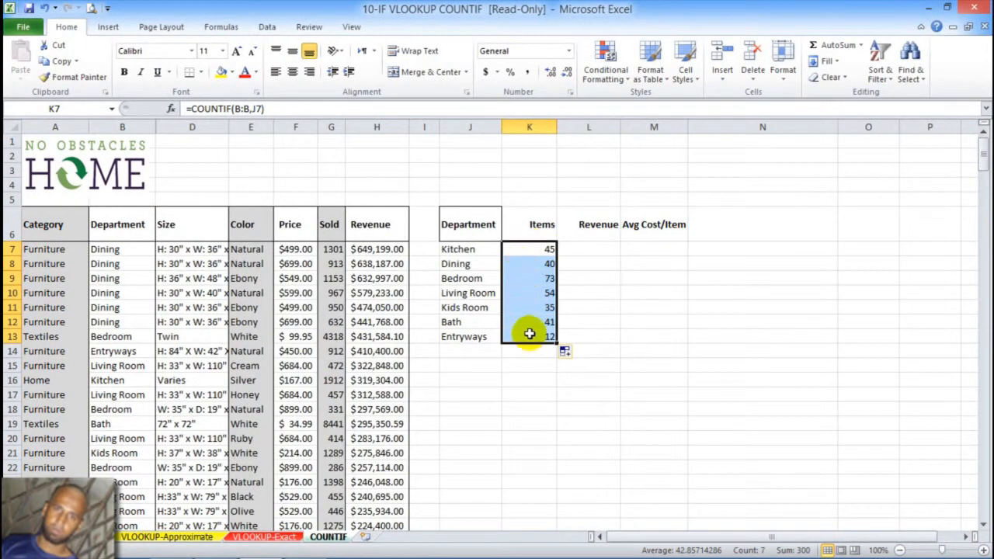
{"action": "key", "text": "Right"}
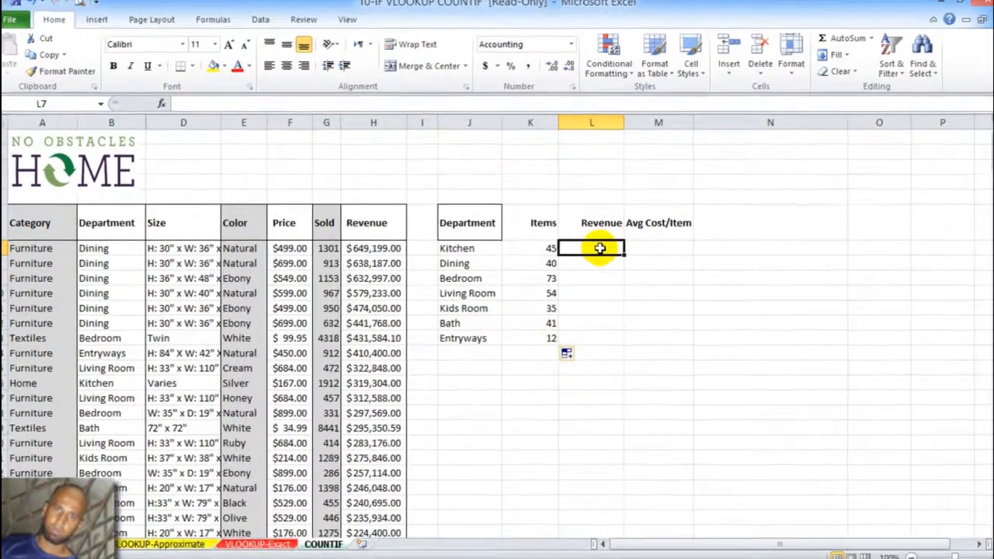
{"action": "double_click", "coordinate": [598, 249]}
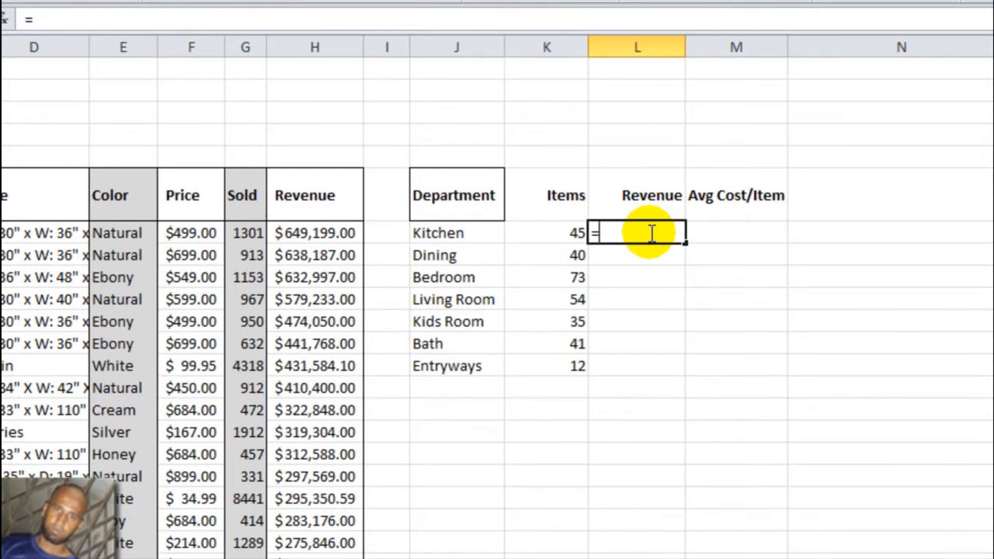
{"action": "type", "text": "sum"}
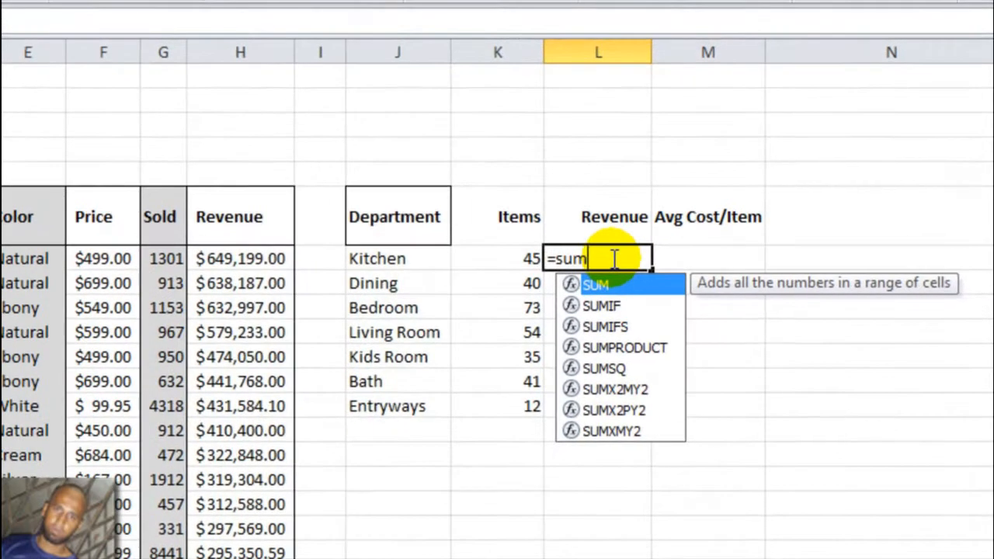
{"action": "type", "text": "if"}
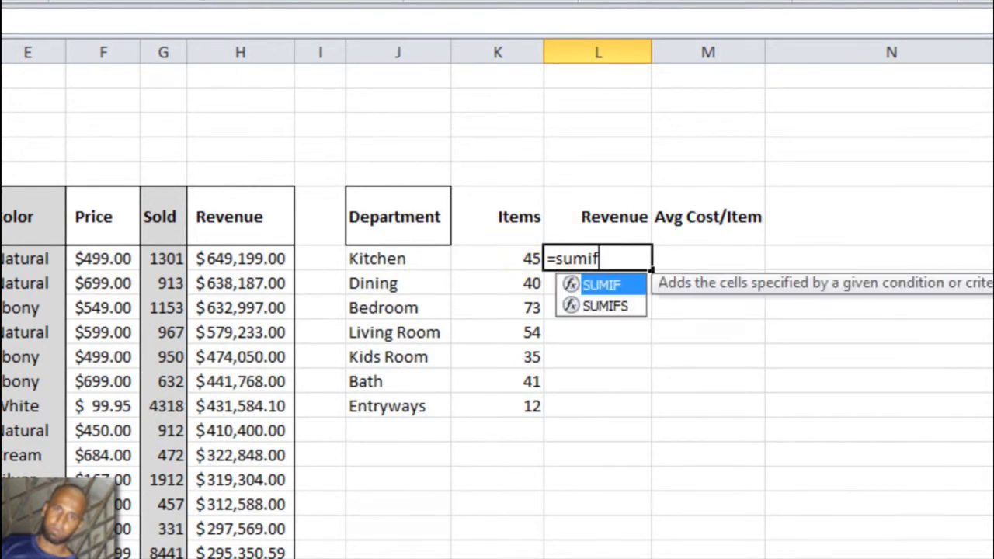
{"action": "key", "text": "Return"}
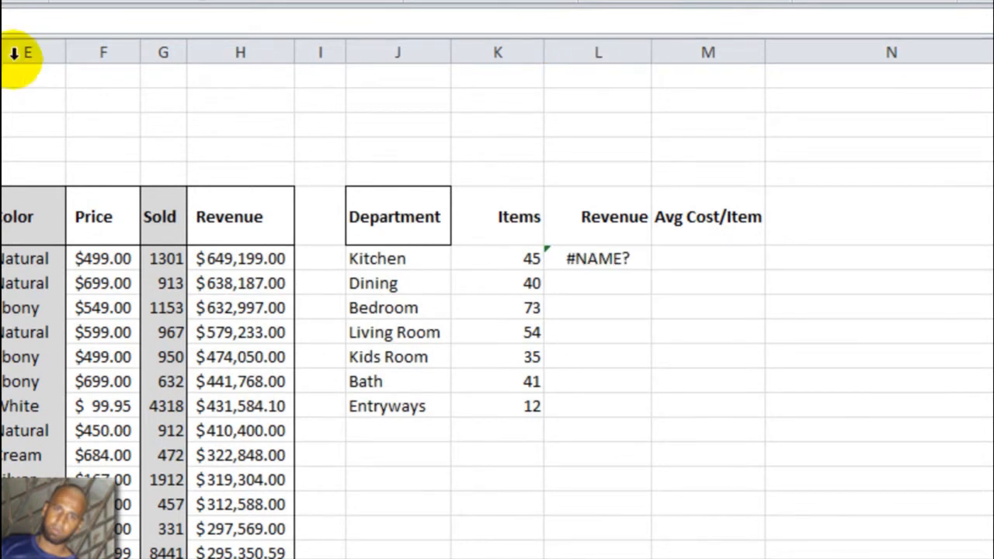
{"action": "key", "text": "ctrl+z"}
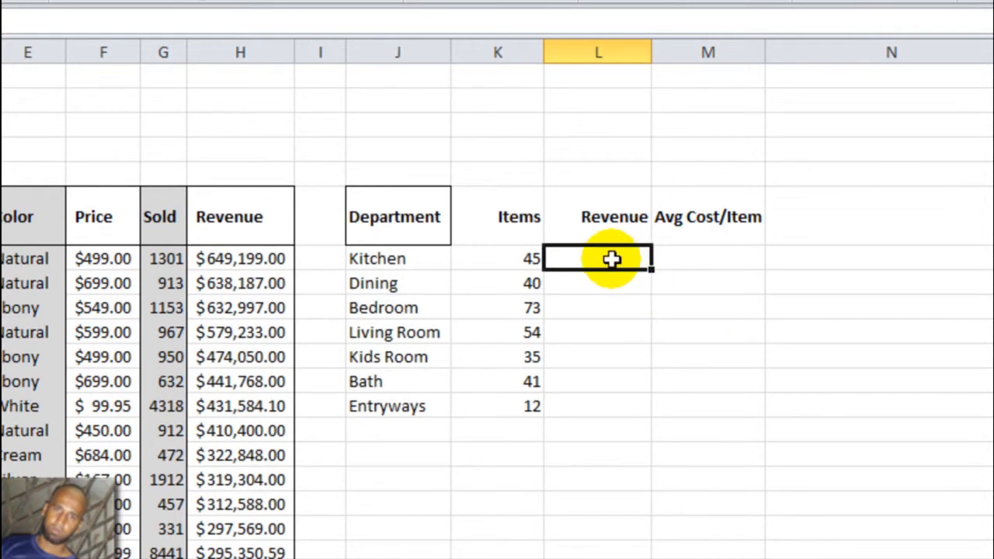
Begin a SUMIF formula in the Kitchen department's Revenue cell, L7, with column B as the range.
{"action": "type", "text": "=sumif"}
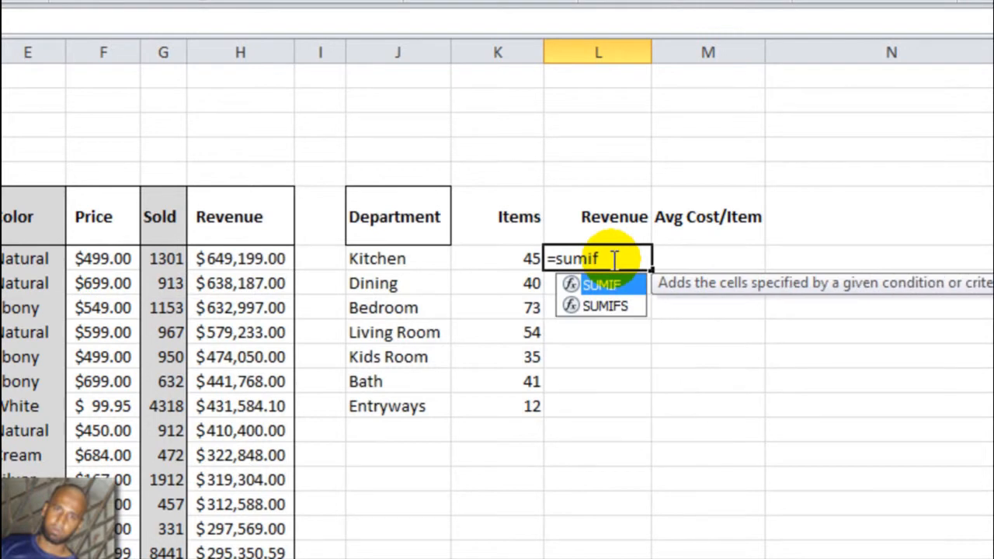
{"action": "type", "text": "("}
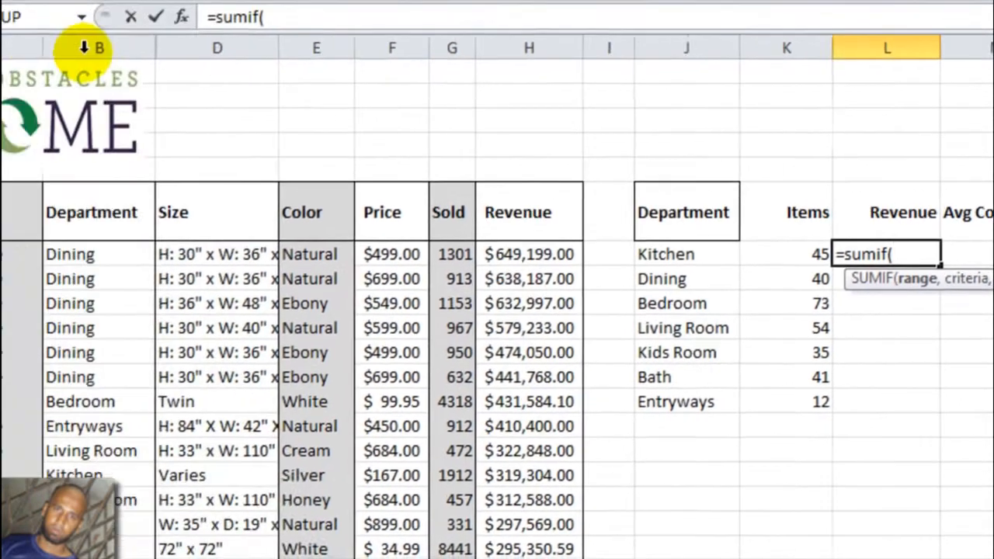
{"action": "left_click", "coordinate": [44, 43]}
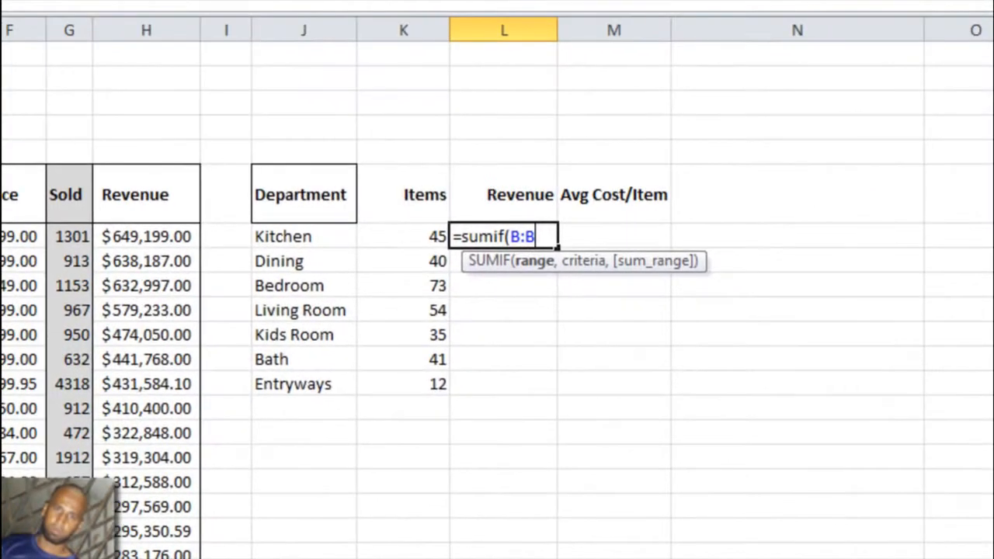
{"action": "type", "text": ","}
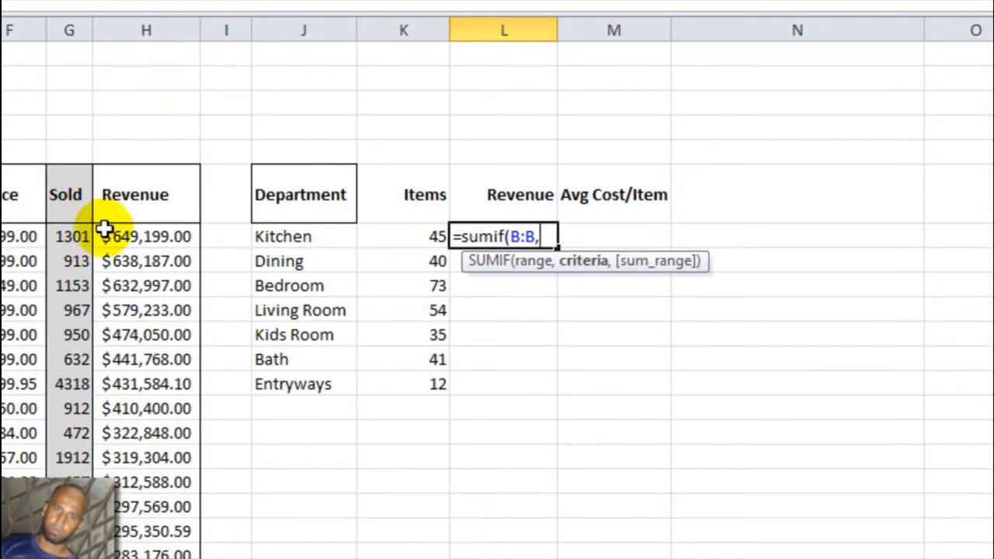
{"action": "left_click", "coordinate": [132, 29]}
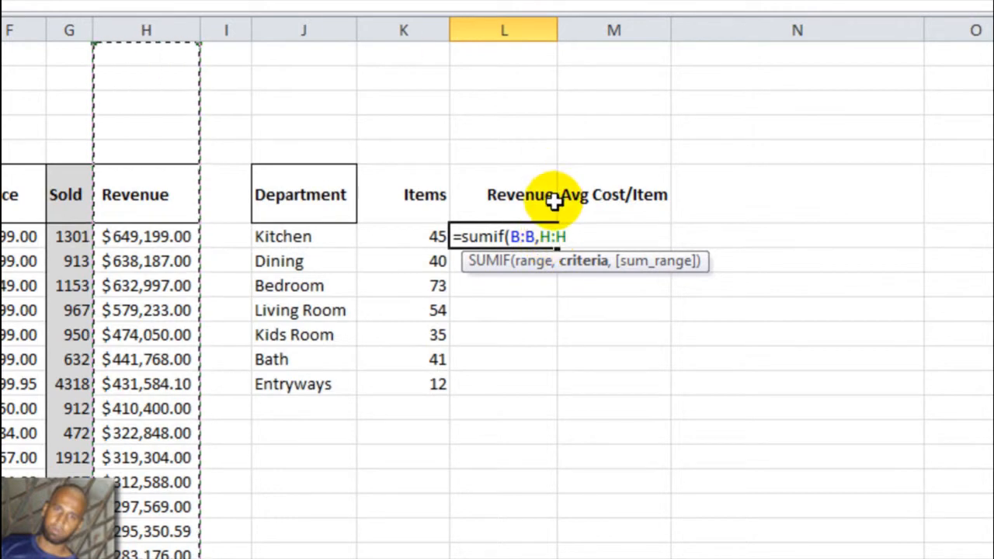
{"action": "key", "text": "BackSpace"}
{"action": "key", "text": "BackSpace"}
{"action": "key", "text": "BackSpace"}
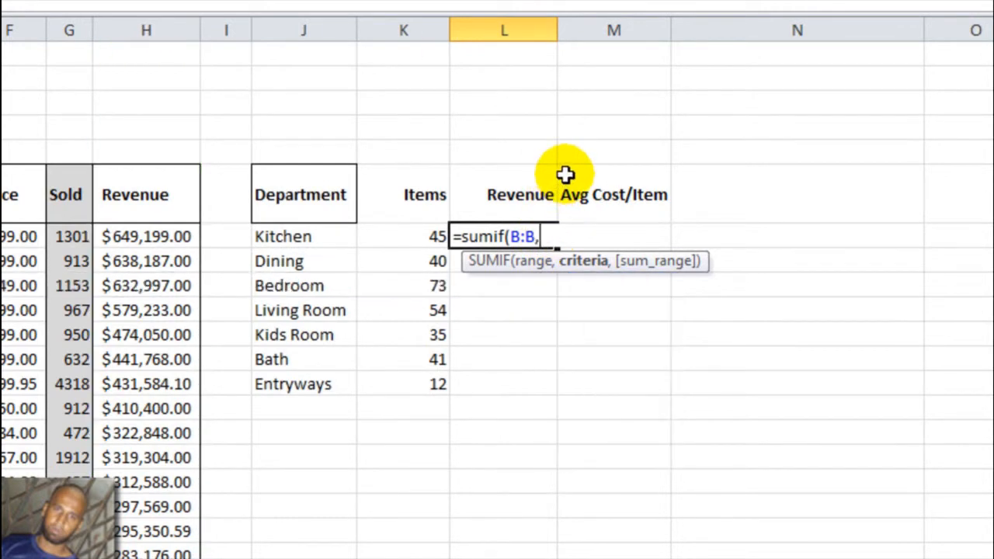
Complete the L7 SUMIF formula with J7 as the criteria and column H as the sum range.
{"action": "left_click", "coordinate": [305, 237]}
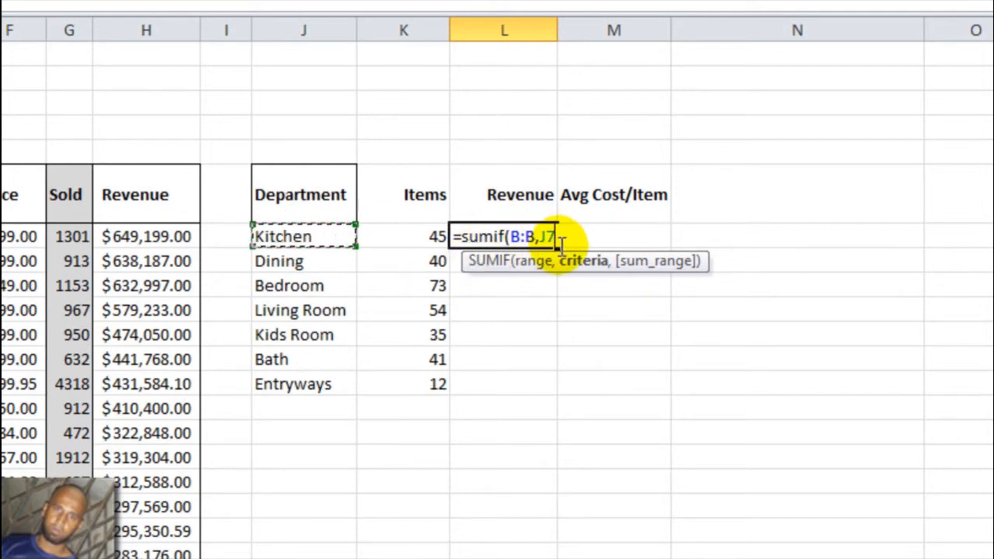
{"action": "type", "text": ","}
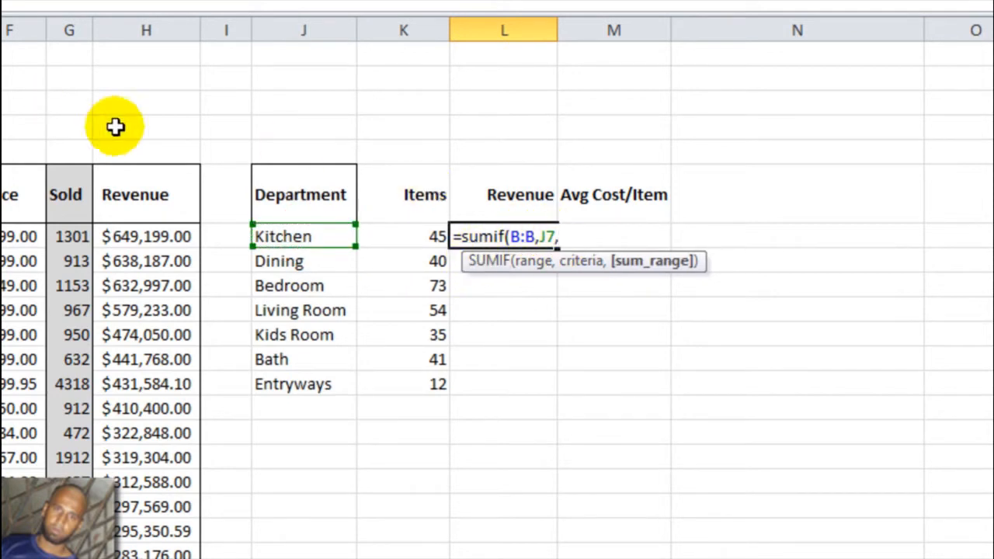
{"action": "left_click", "coordinate": [139, 25]}
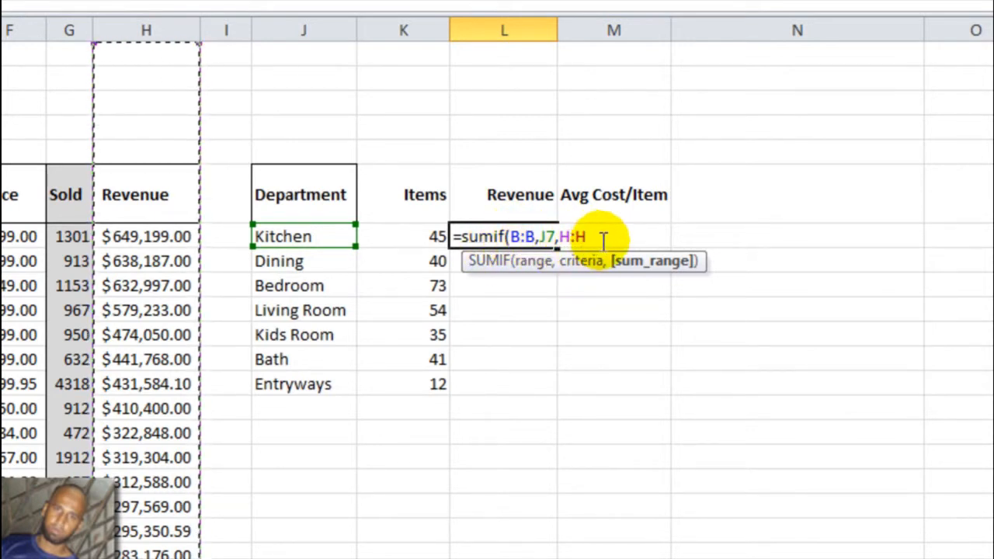
{"action": "key", "text": "Return"}
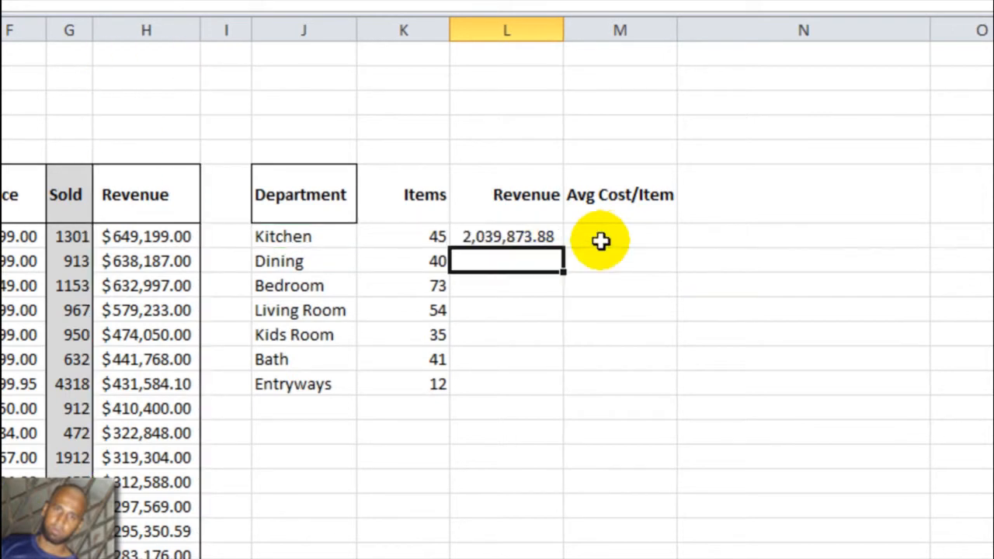
Fill the SUMIF formula from L7 down the Revenue column for all departments.
{"action": "left_click", "coordinate": [526, 238]}
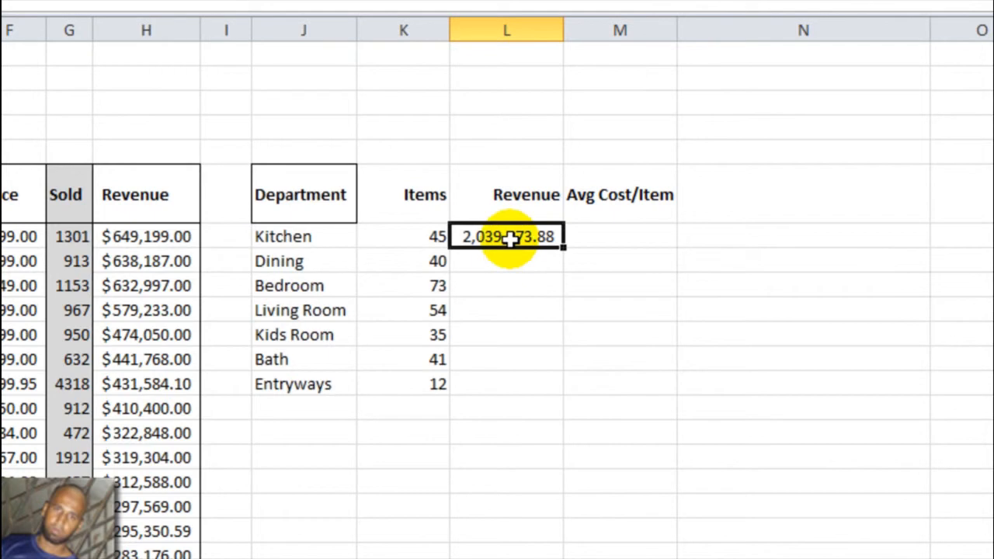
{"action": "double_click", "coordinate": [564, 247]}
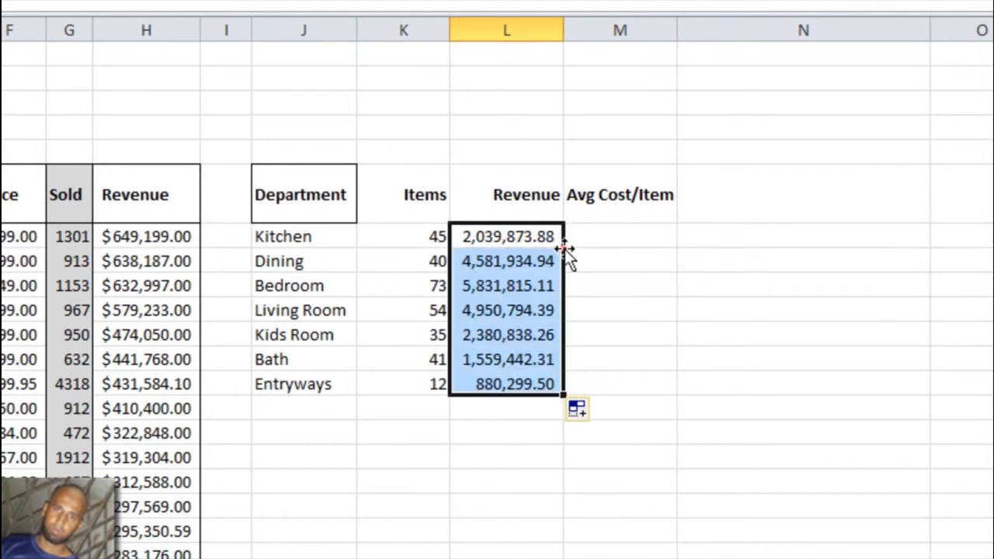
{"action": "left_click", "coordinate": [505, 452]}
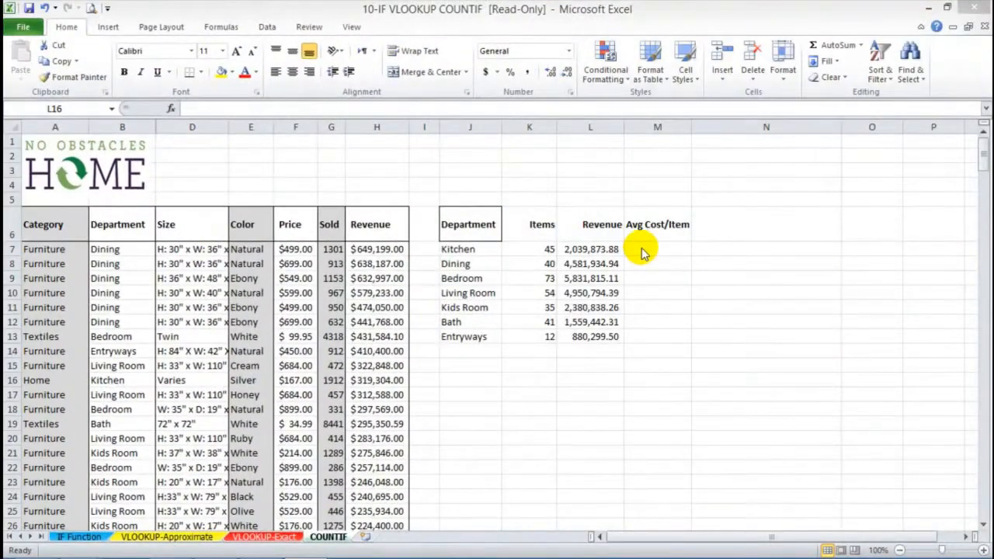
Begin an AVERAGEIF formula in the Kitchen department's Avg Cost/Item cell, M7.
{"action": "left_click", "coordinate": [642, 250]}
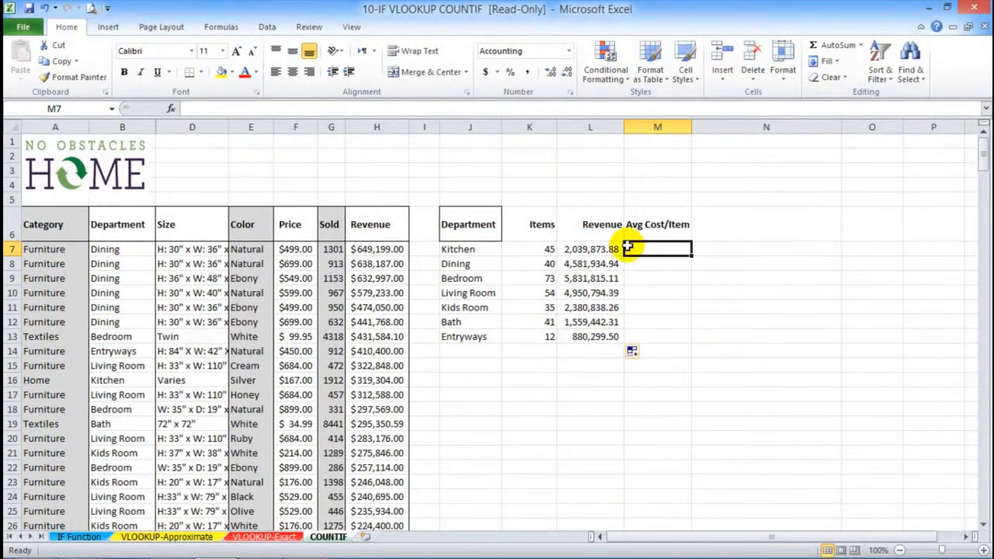
{"action": "type", "text": "="}
{"action": "type", "text": "avr"}
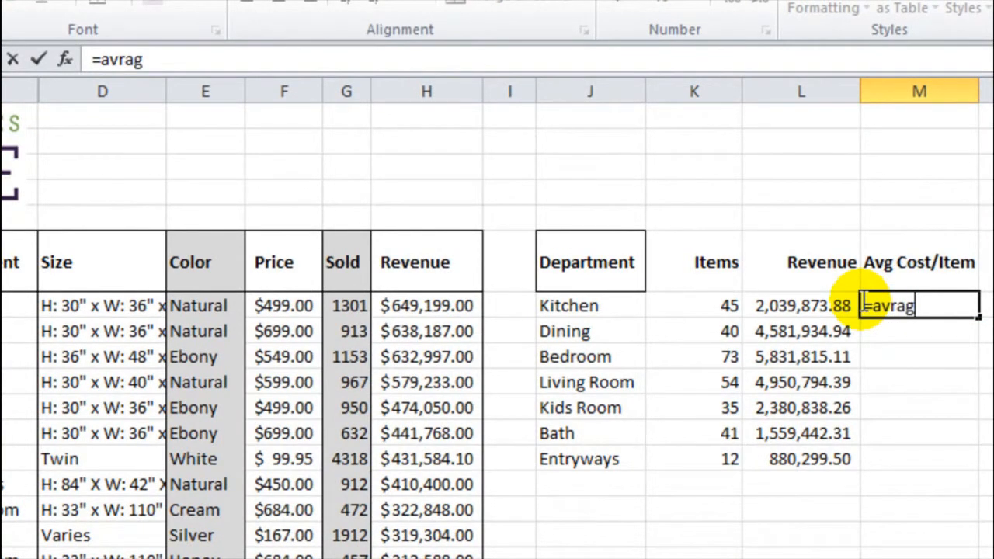
{"action": "key", "text": "BackSpace"}
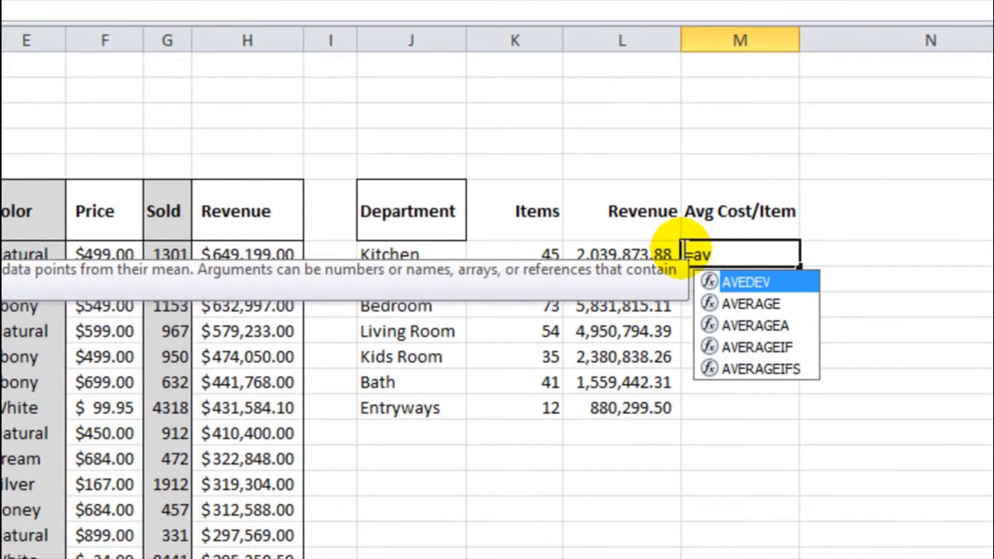
{"action": "type", "text": "r"}
{"action": "key", "text": "BackSpace"}
{"action": "type", "text": "era"}
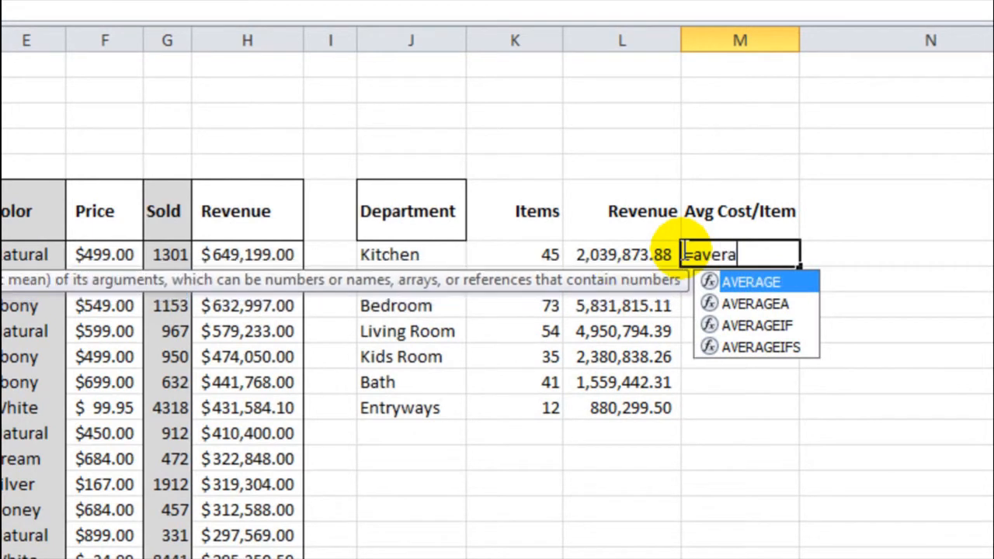
{"action": "type", "text": "geif"}
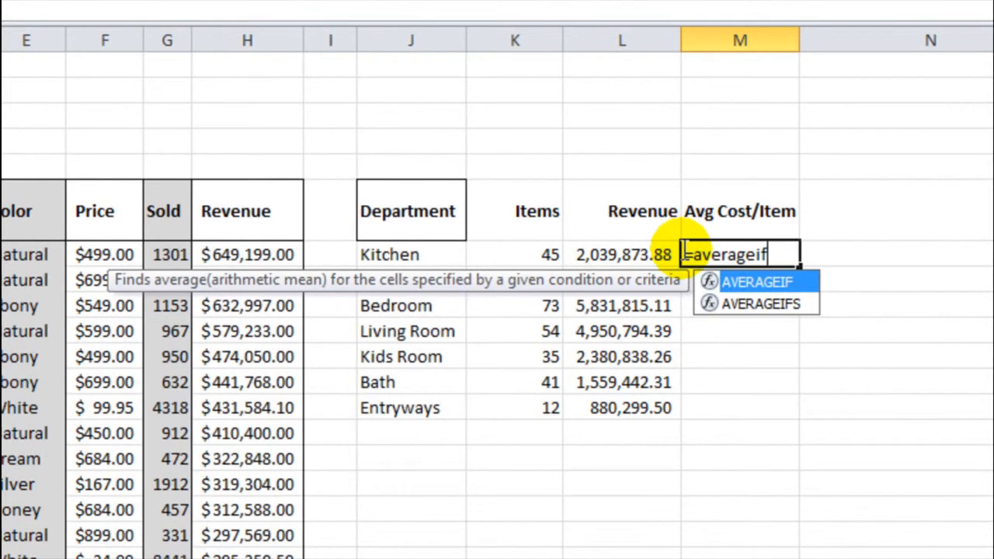
{"action": "type", "text": "("}
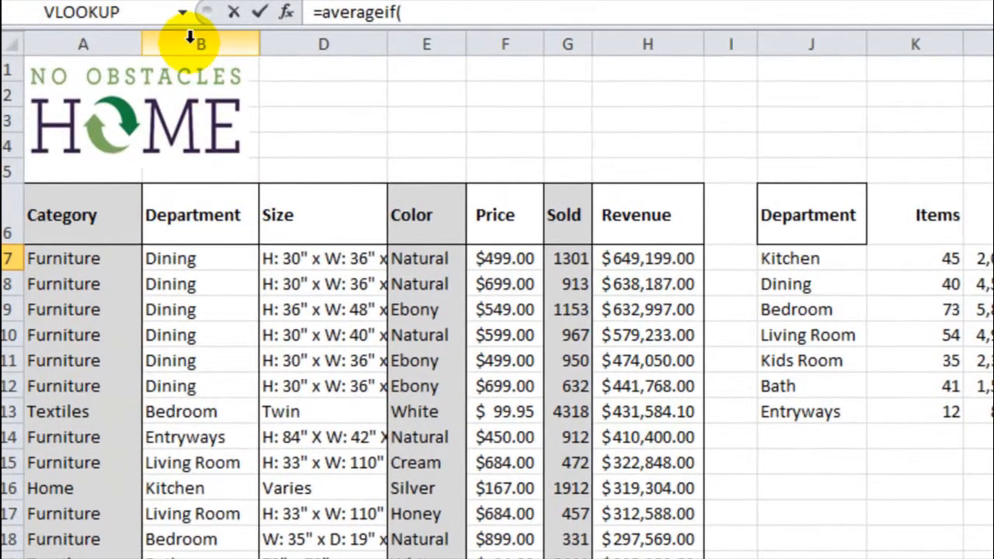
Complete the M7 AVERAGEIF formula with range column B, criteria J7 and average range column F, and fill it down the Avg Cost/Item column.
{"action": "left_click", "coordinate": [190, 37]}
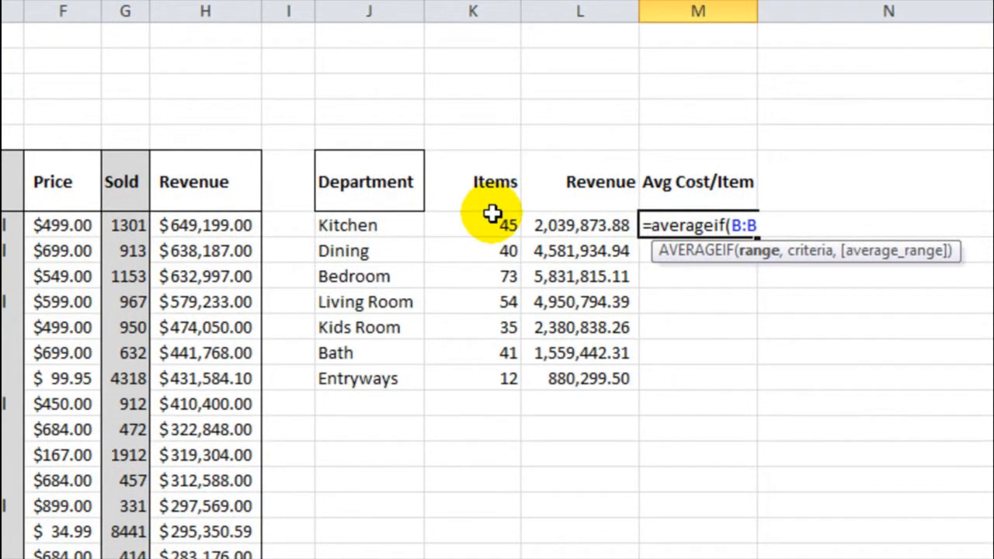
{"action": "type", "text": ","}
{"action": "left_click", "coordinate": [371, 225]}
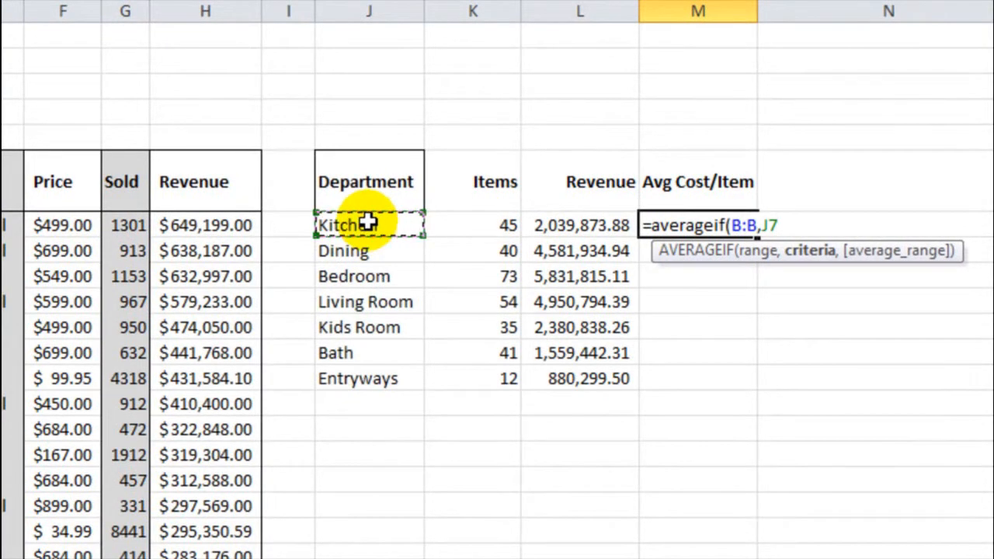
{"action": "type", "text": ","}
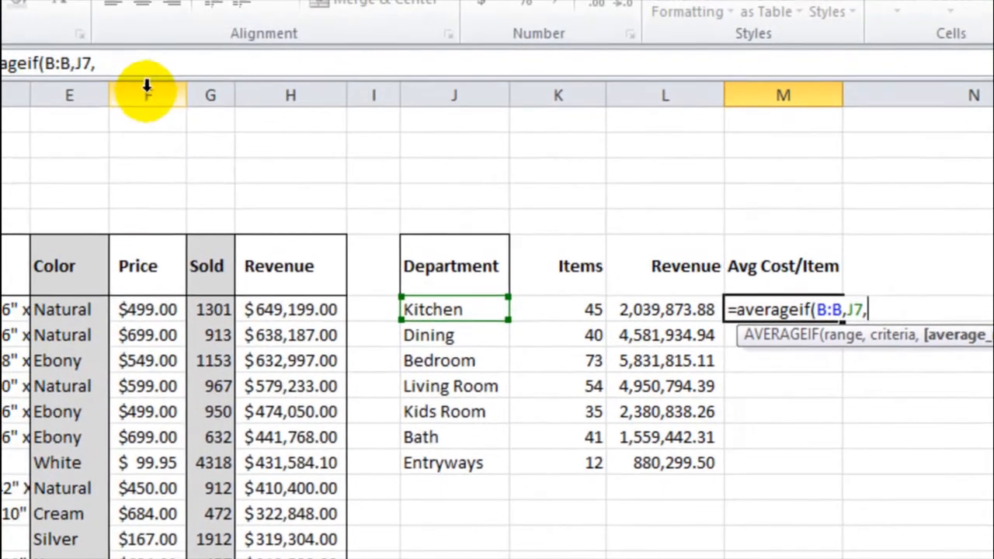
{"action": "left_click", "coordinate": [100, 47]}
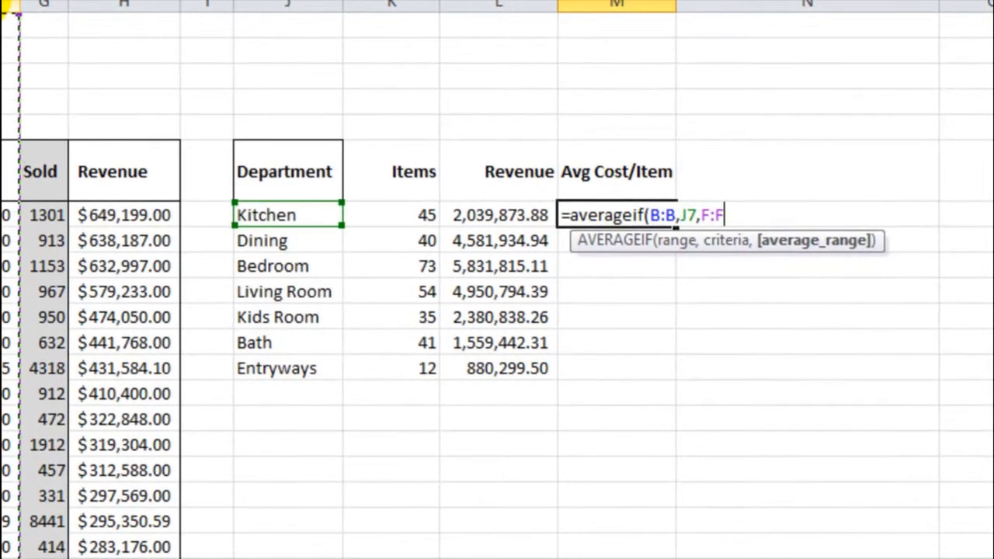
{"action": "key", "text": "Return"}
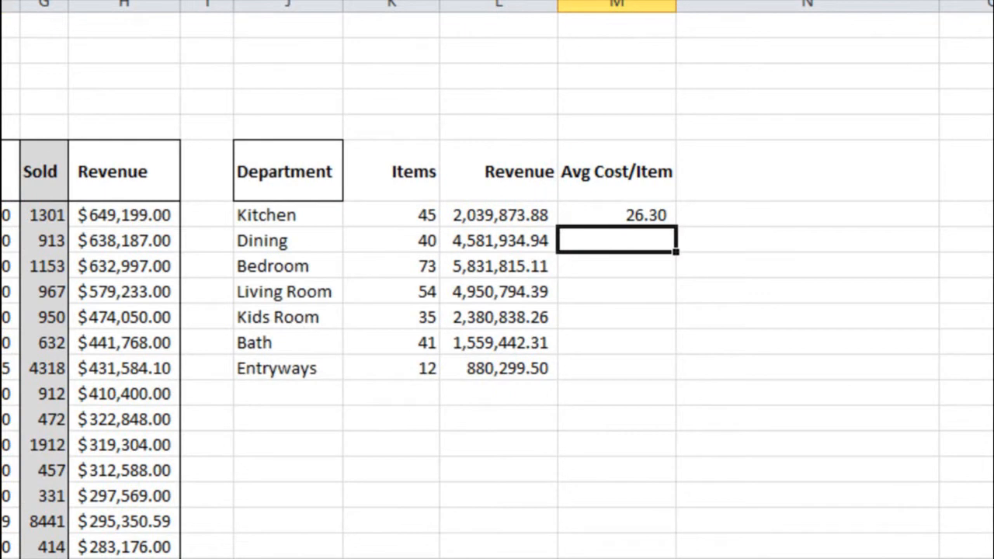
{"action": "left_click", "coordinate": [609, 214]}
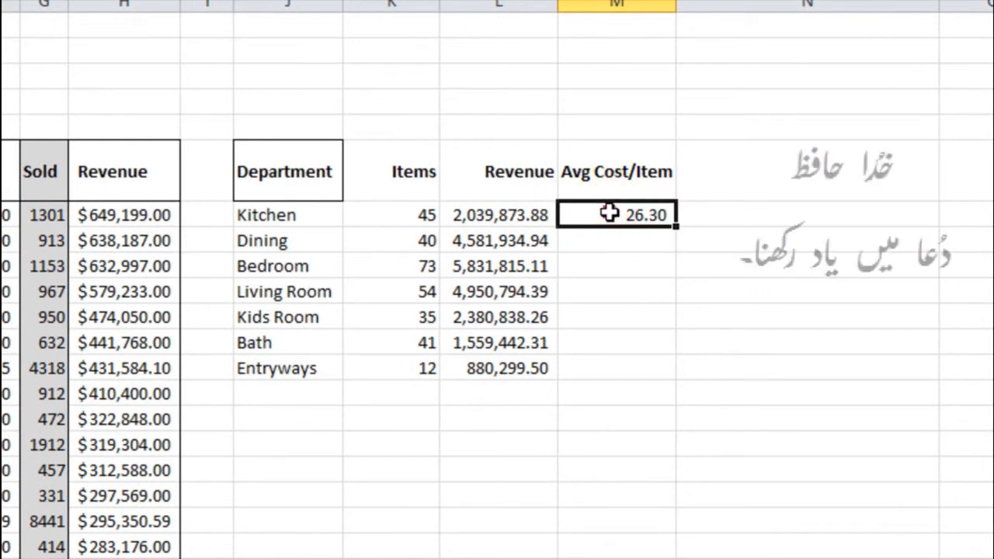
{"action": "double_click", "coordinate": [676, 227]}
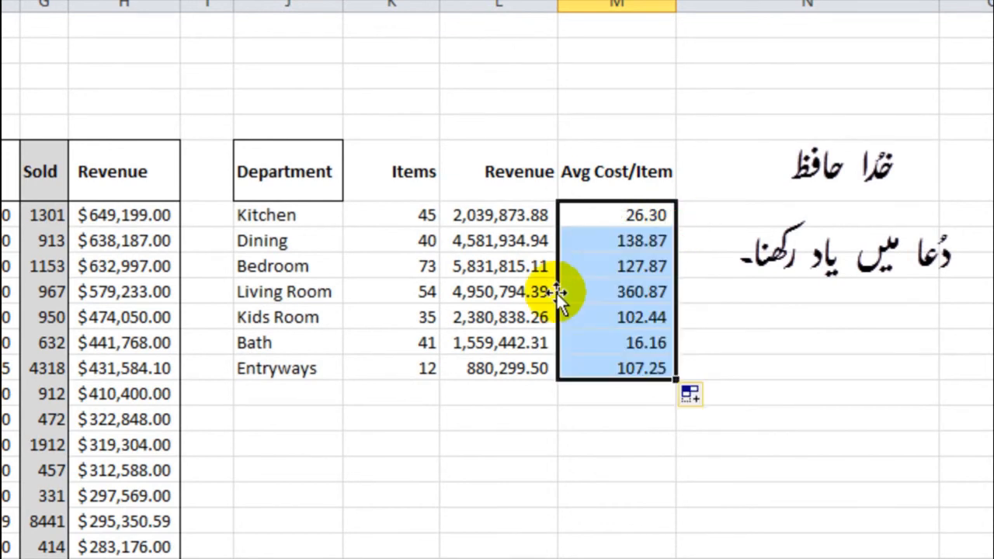